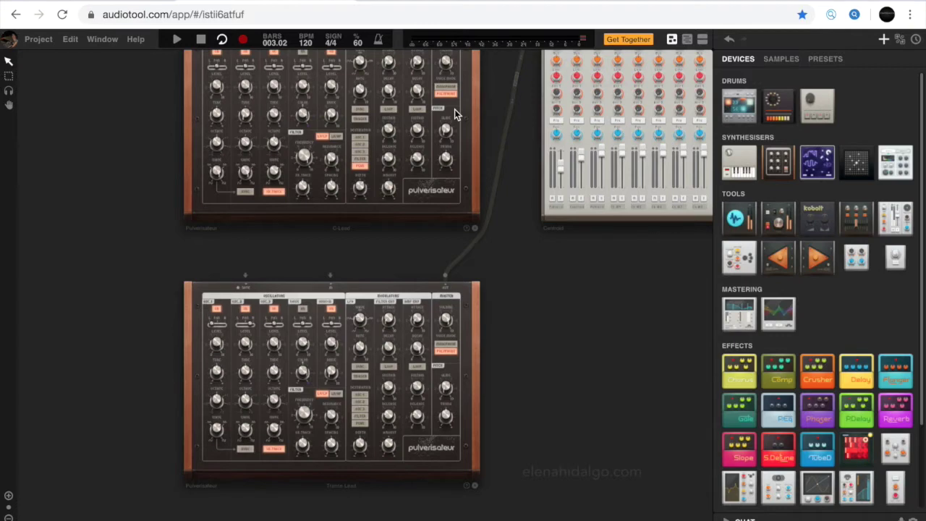
Step: Show the upper Pulverisateur's software keyboard and audition notes with Z, X and C
right_click(455, 114)
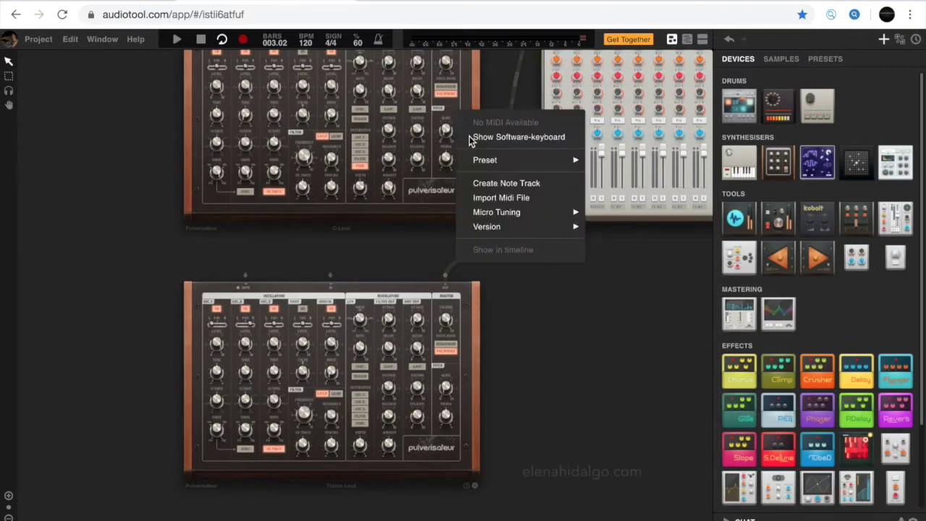
click(474, 137)
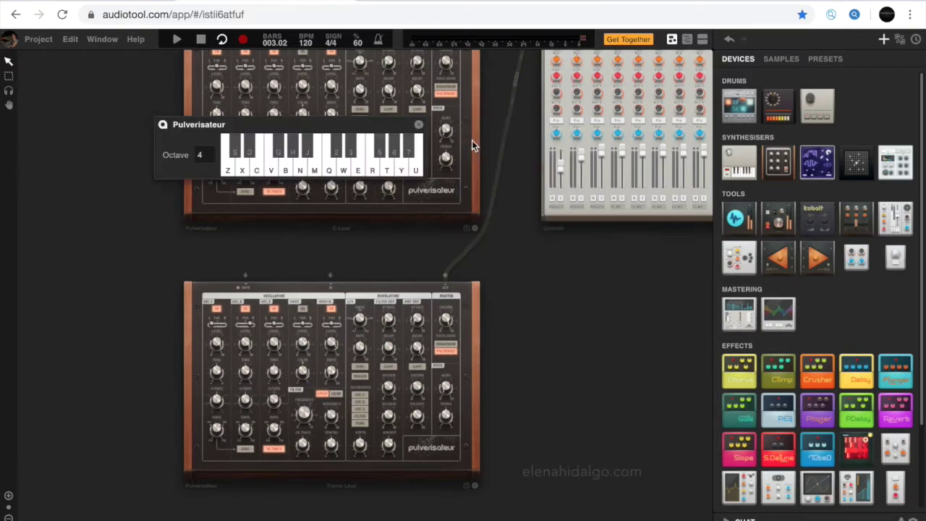
key(z)
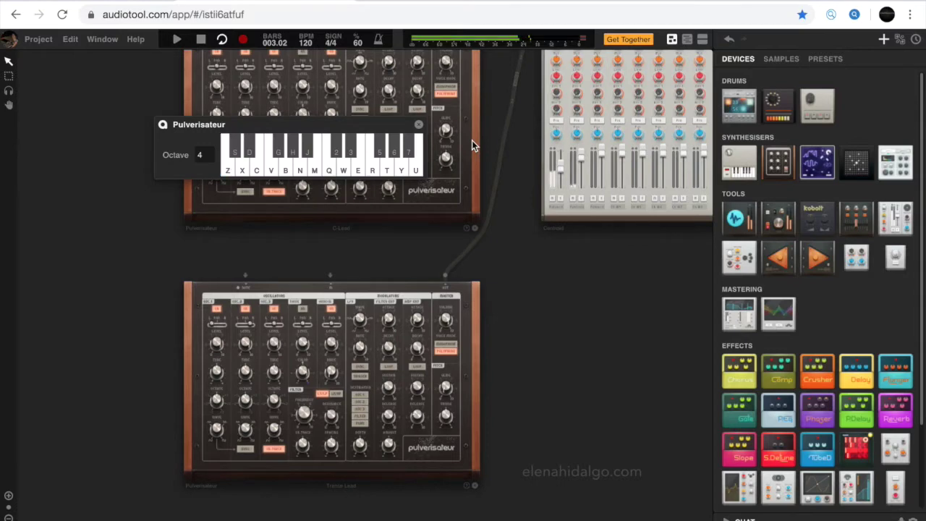
key(z)
key(x)
key(c)
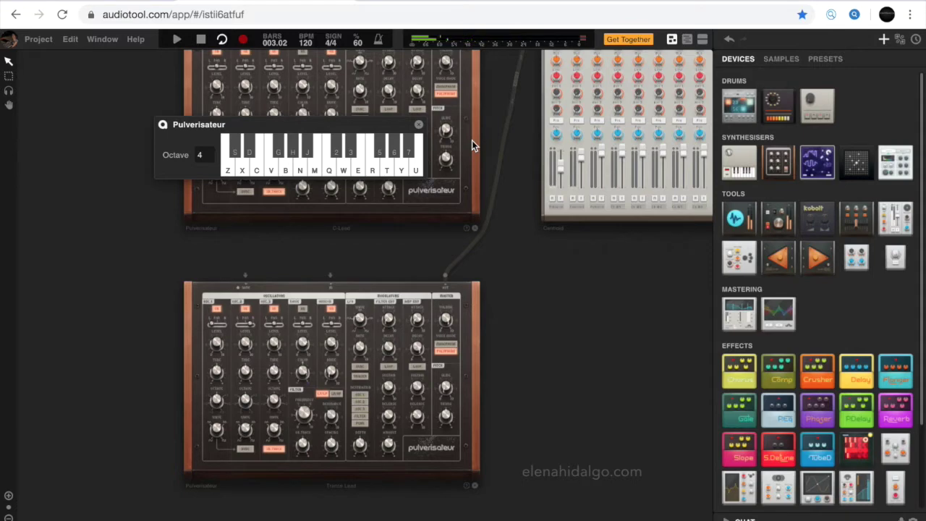
Step: Switch to the expanded timeline, zoom to show more bars, and set the tempo to 115 BPM
click(687, 40)
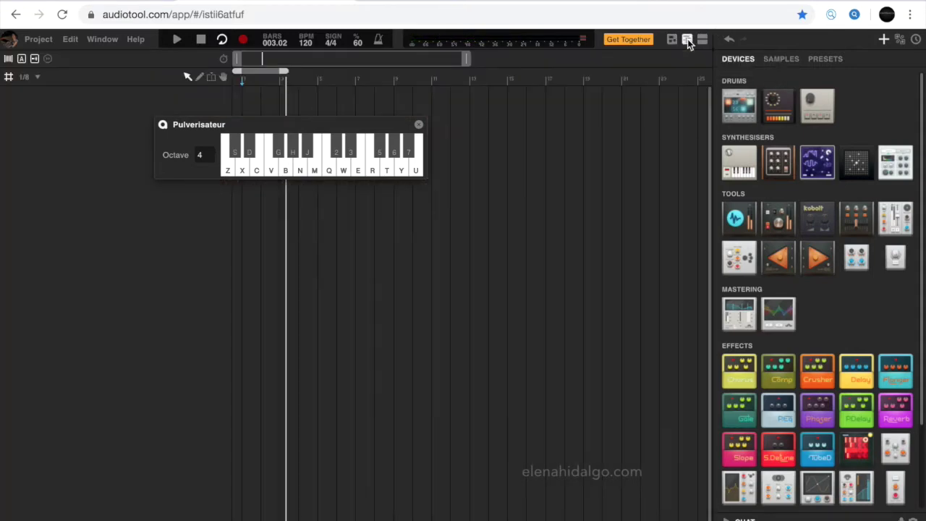
drag(464, 55, 304, 64)
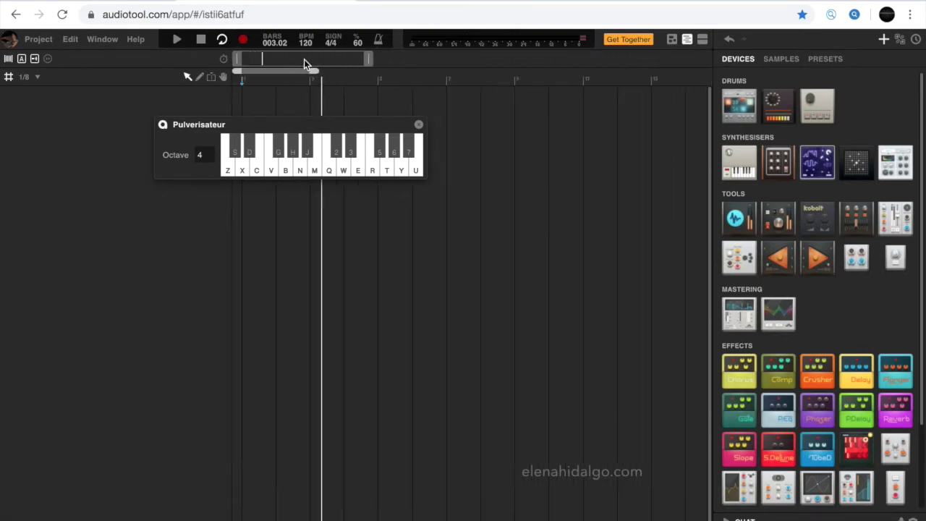
drag(369, 64, 337, 59)
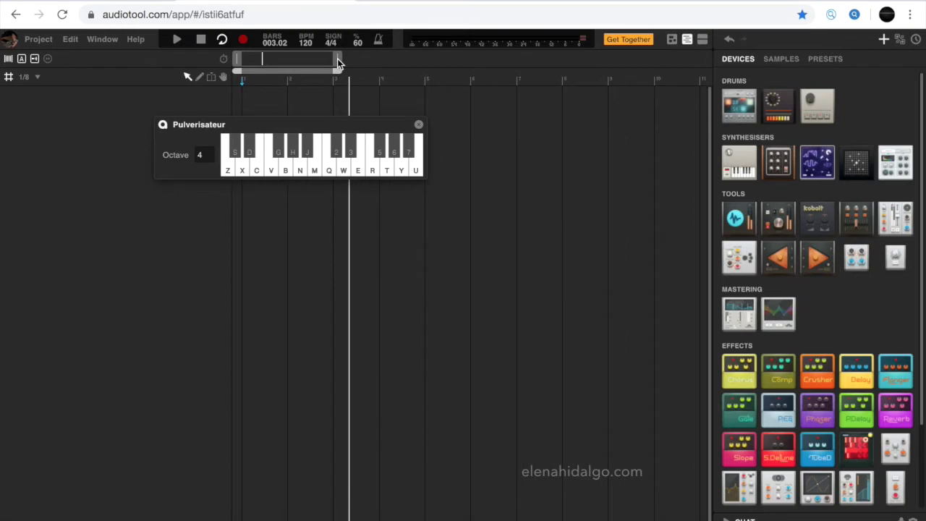
drag(305, 126, 212, 201)
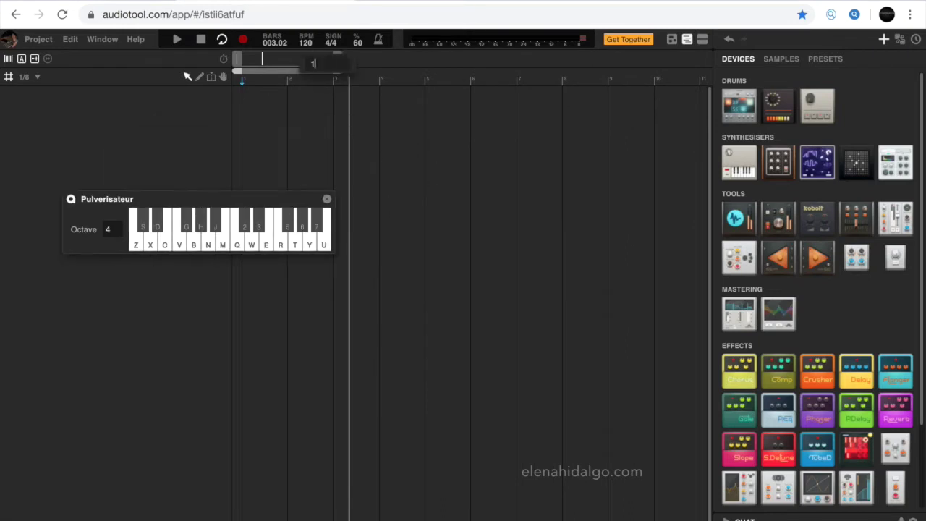
key(Return)
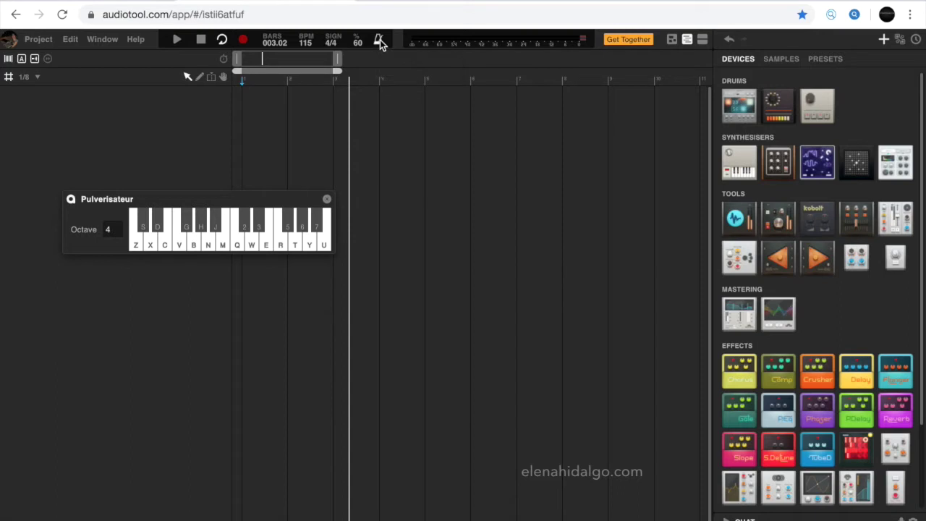
Step: Add a Pulverisateur note track and record a Z, X, C phrase into it
click(244, 41)
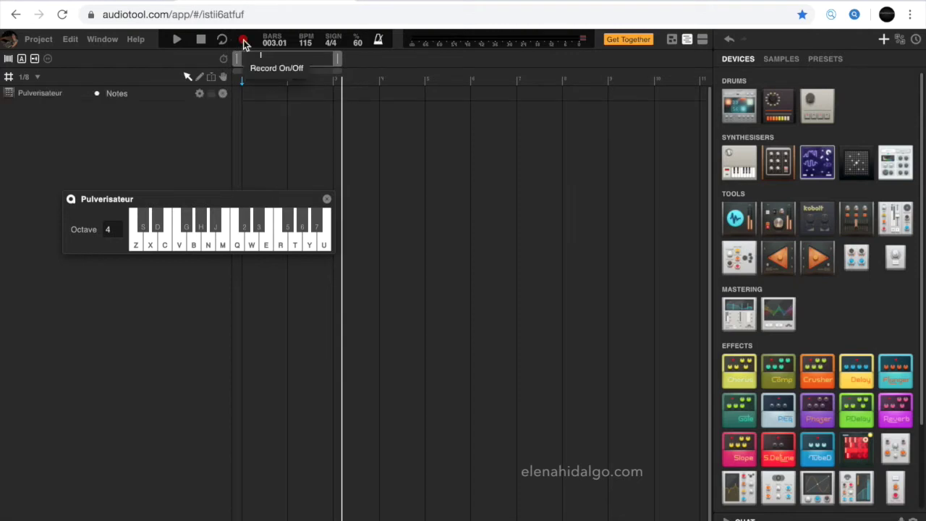
click(243, 42)
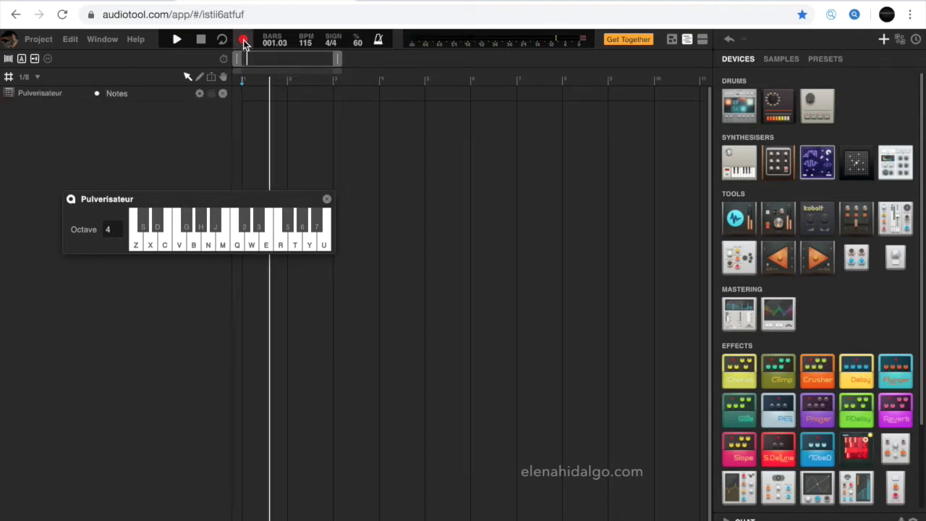
key(z)
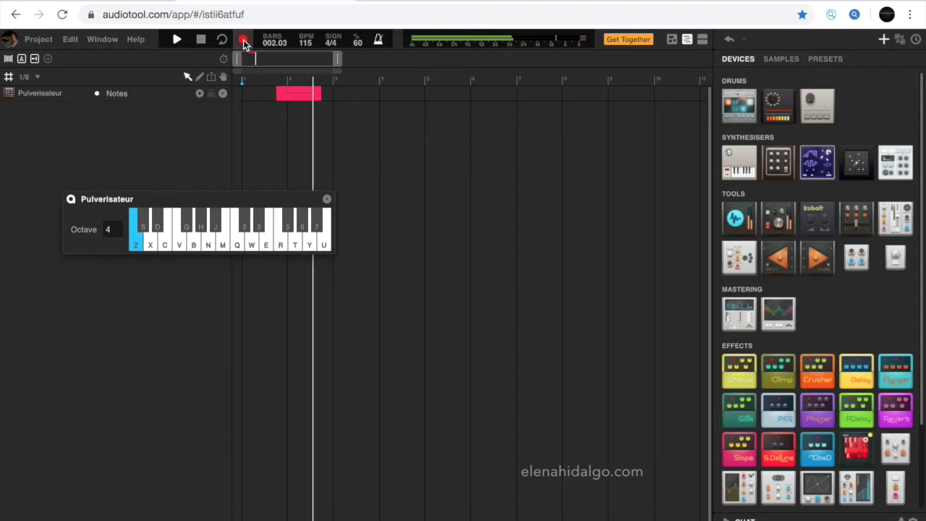
key(x)
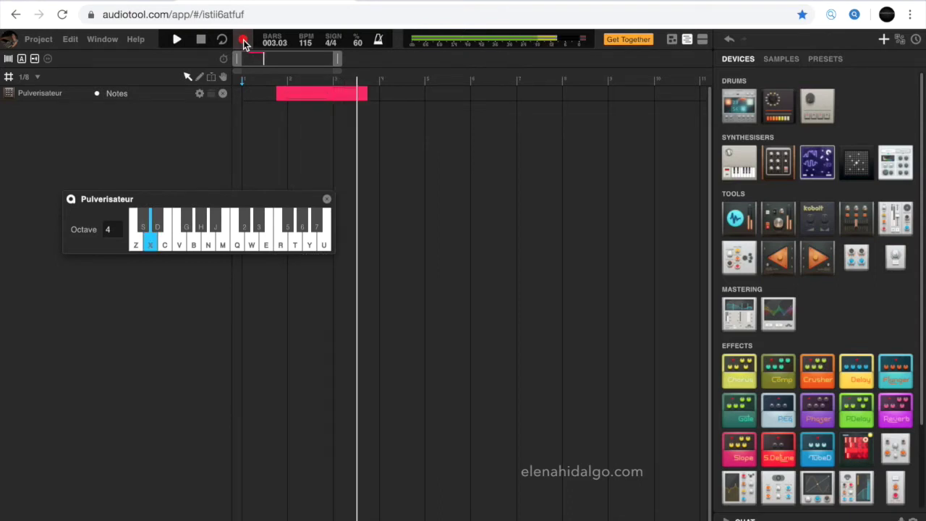
key(c)
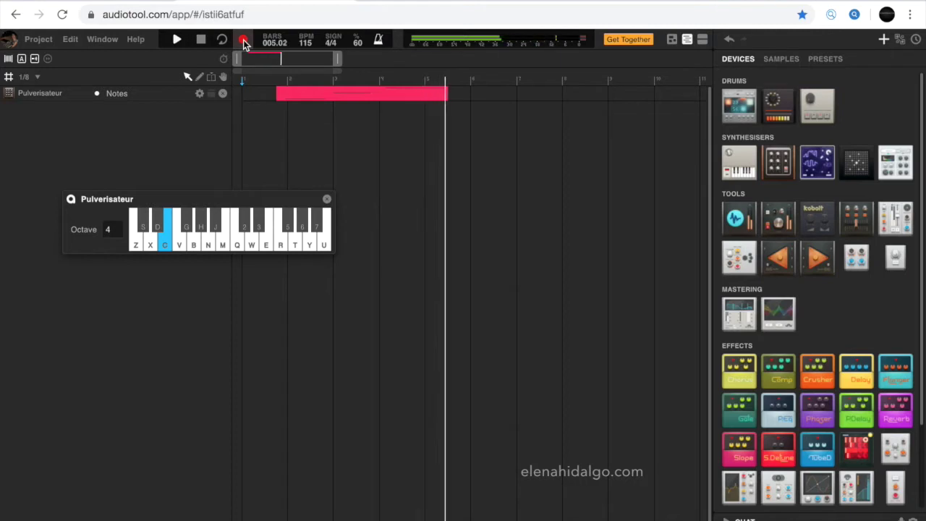
click(244, 40)
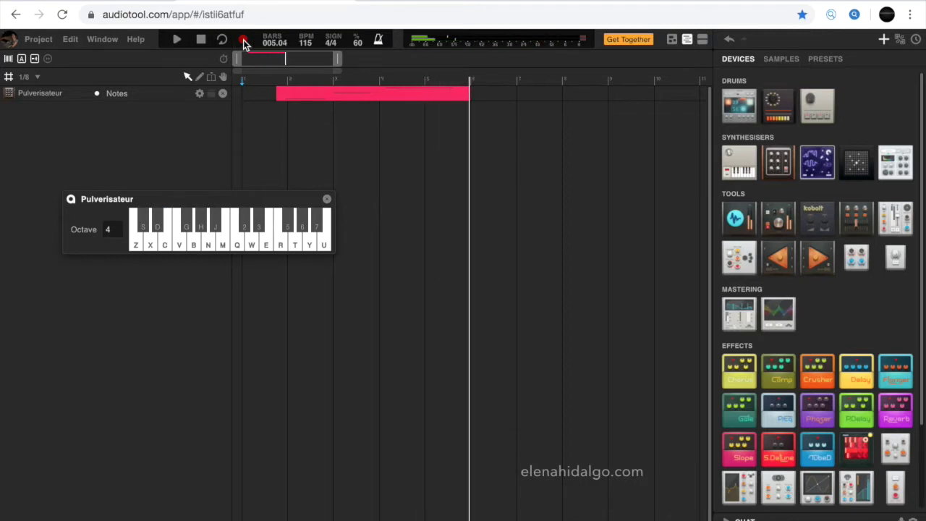
Step: Open the recorded region in the note editor and play it back
double_click(321, 94)
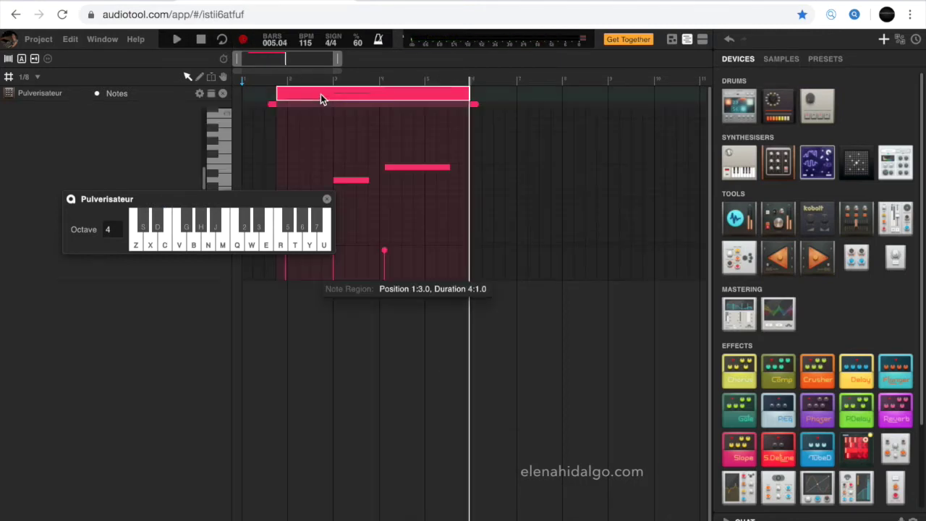
key(space)
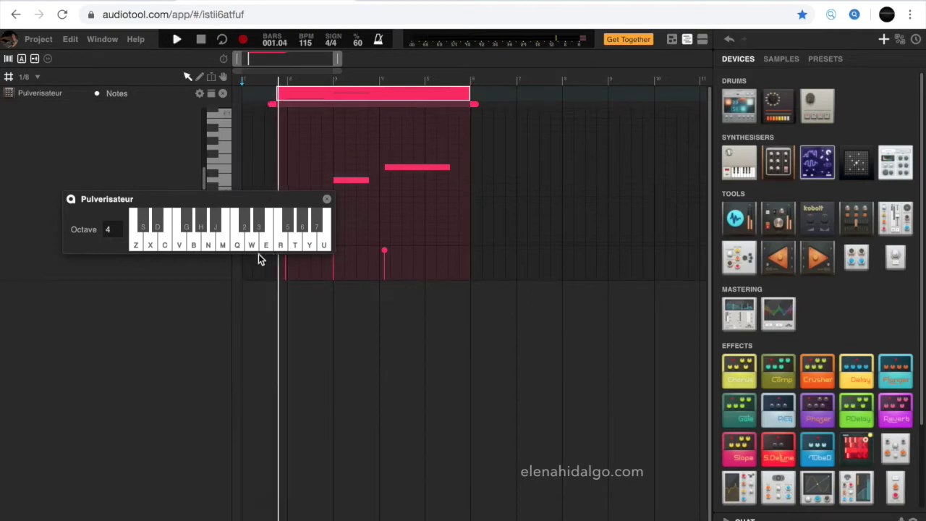
drag(262, 199, 260, 394)
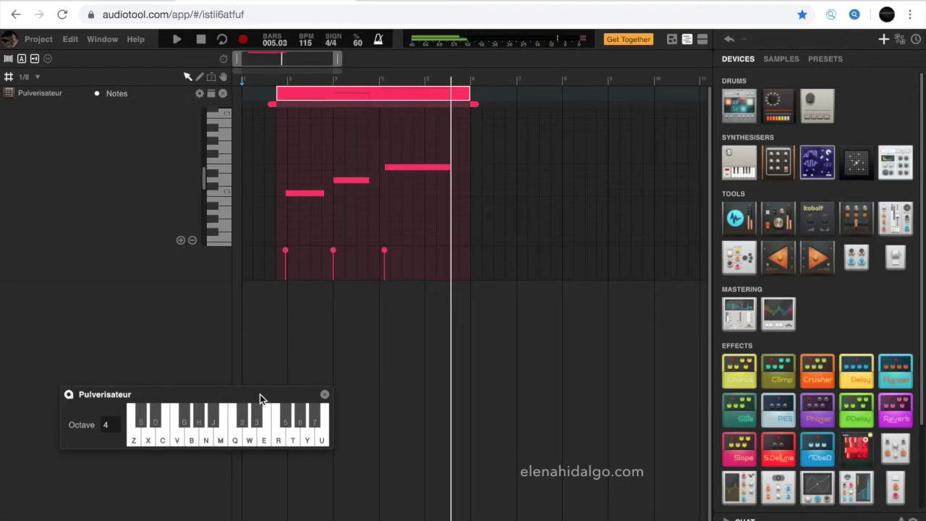
Step: Set the grid to 1/4, quantise the region's notes, and play them back
click(38, 77)
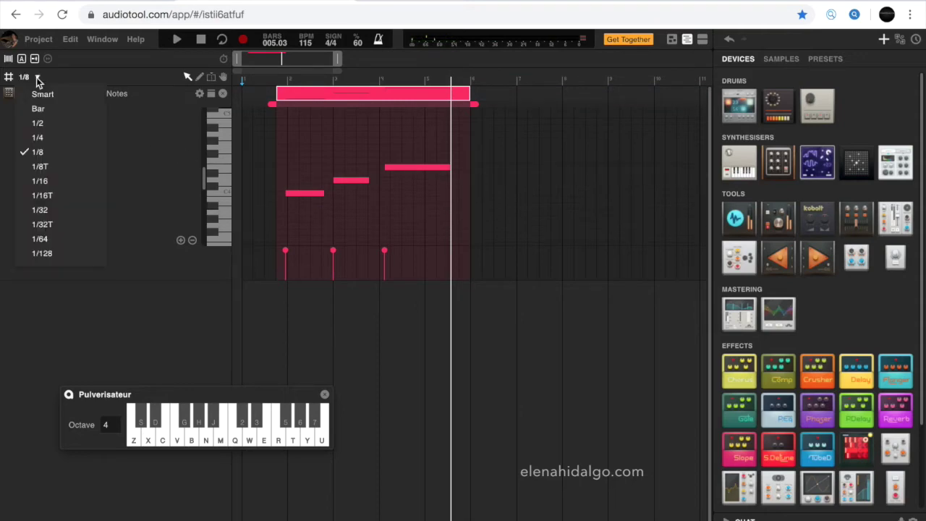
click(38, 137)
right_click(325, 99)
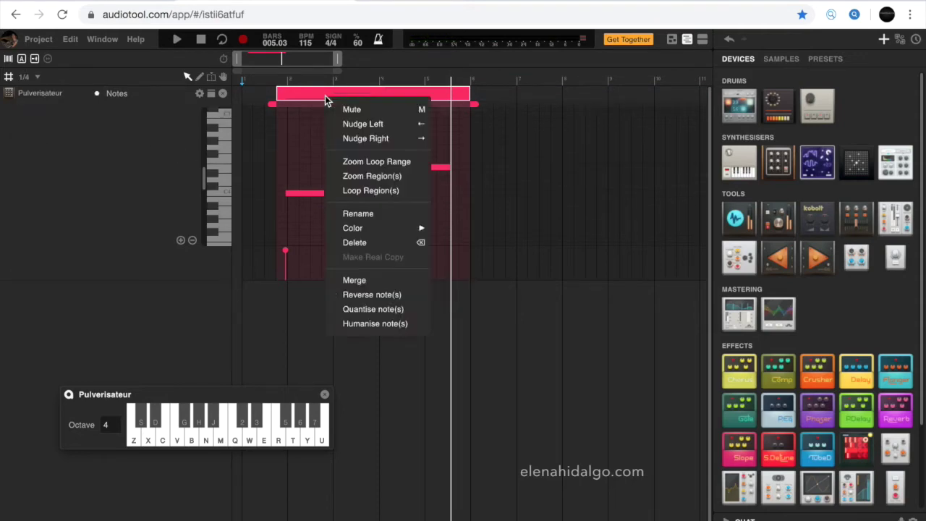
click(368, 309)
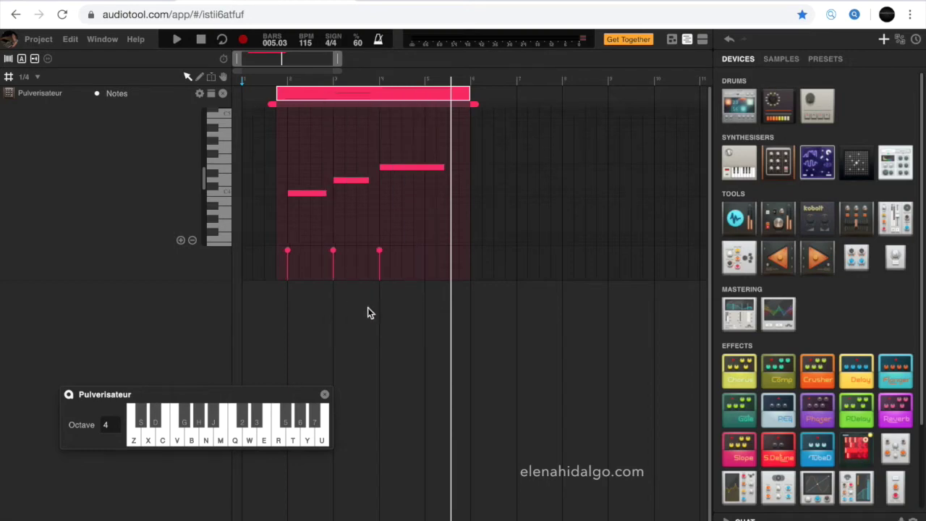
key(space)
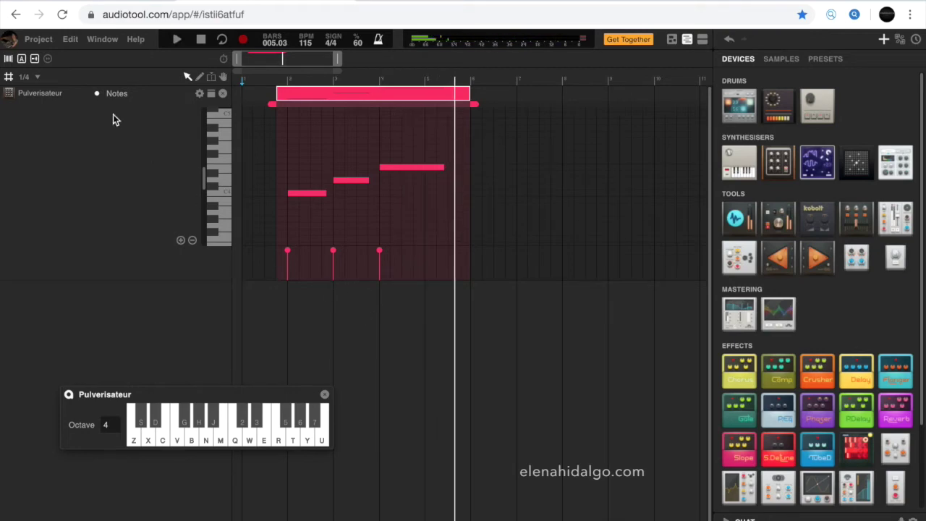
Step: Set the grid back to 1/8 and rewind playback to the start
click(38, 78)
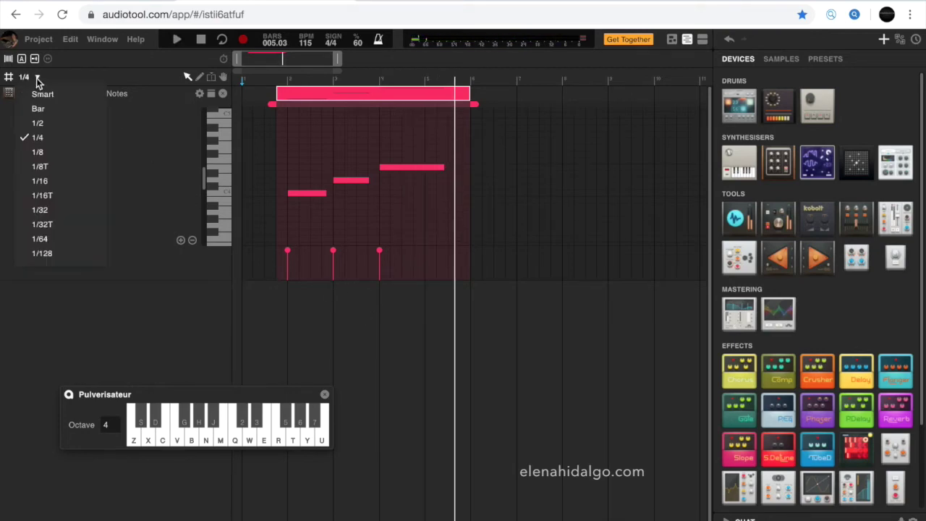
click(38, 151)
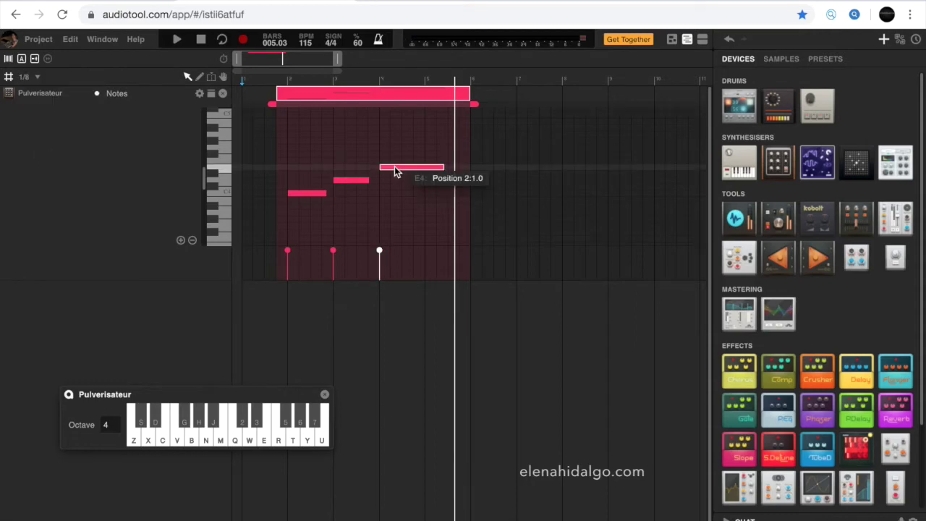
click(202, 40)
Step: Replay the phrase, stop it, and zoom the timeline in on the note region
click(181, 40)
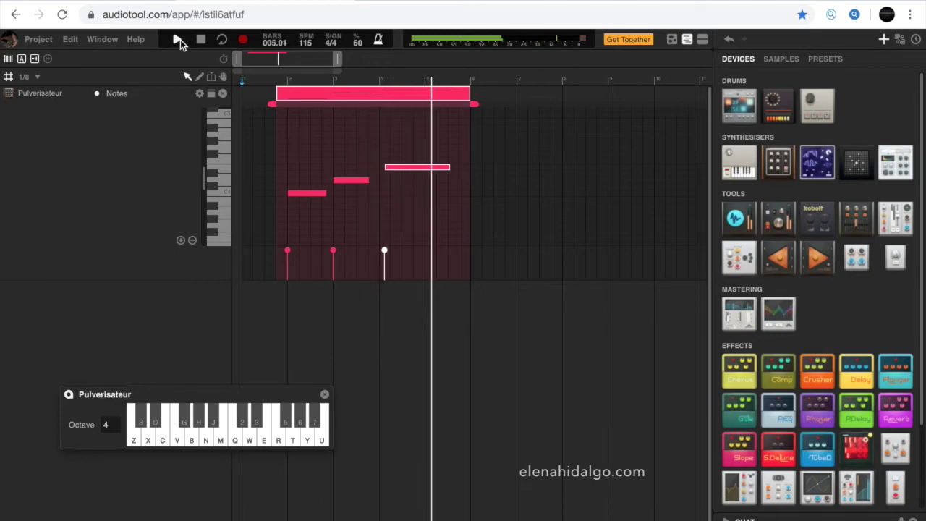
click(180, 39)
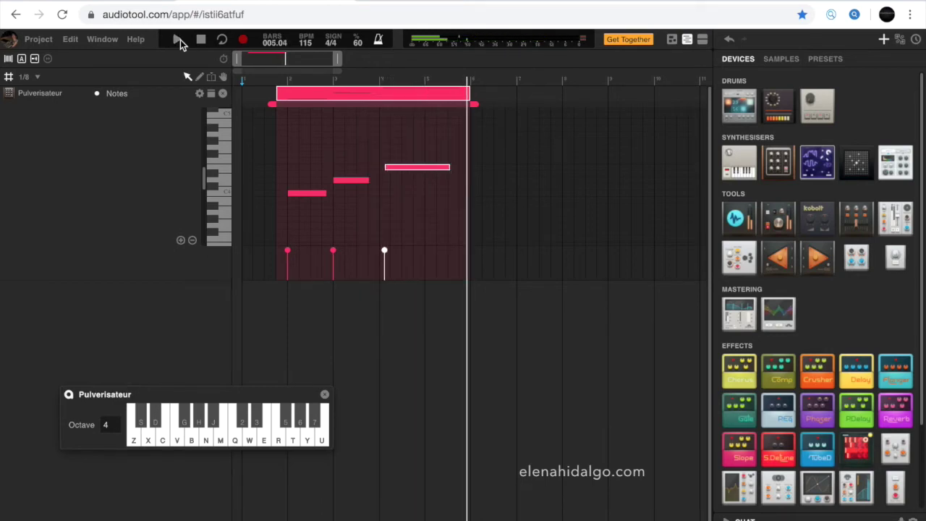
drag(337, 59, 313, 67)
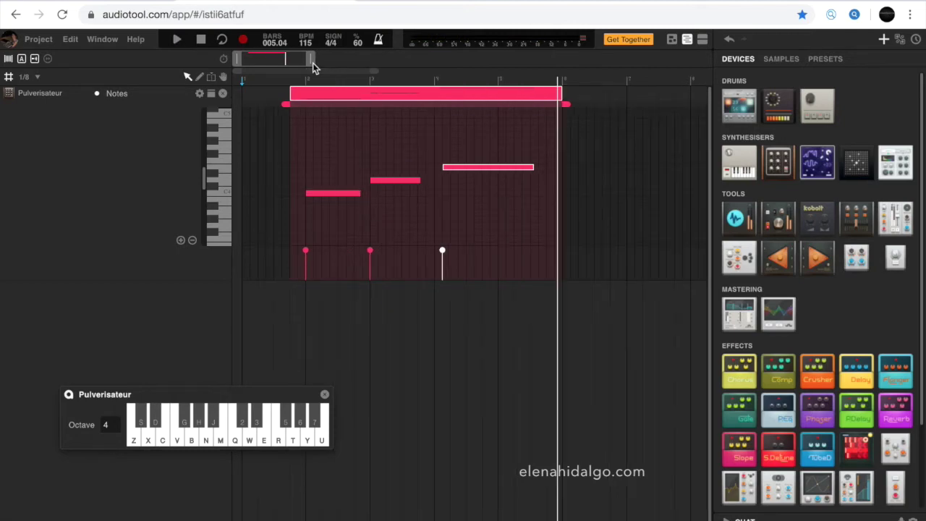
Step: In the device view, show the lower Pulverisateur's software keyboard and preview a note
click(324, 395)
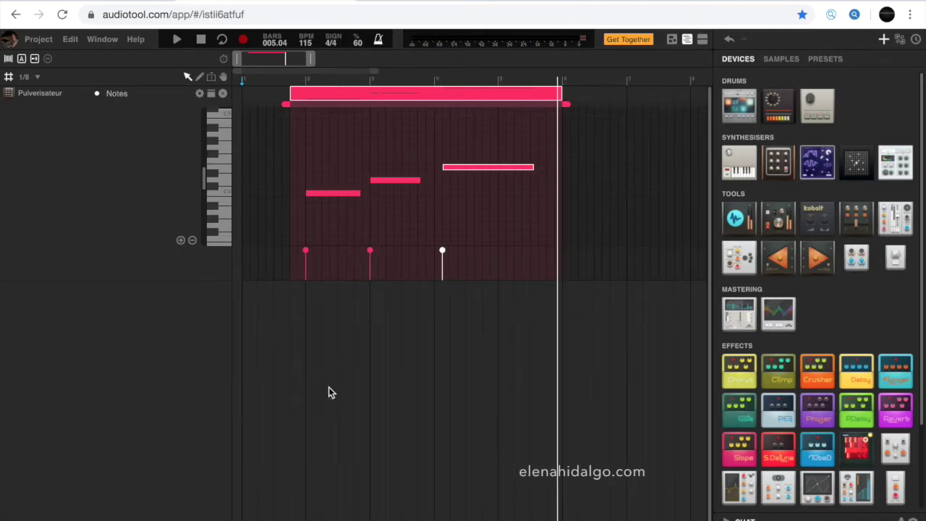
click(672, 41)
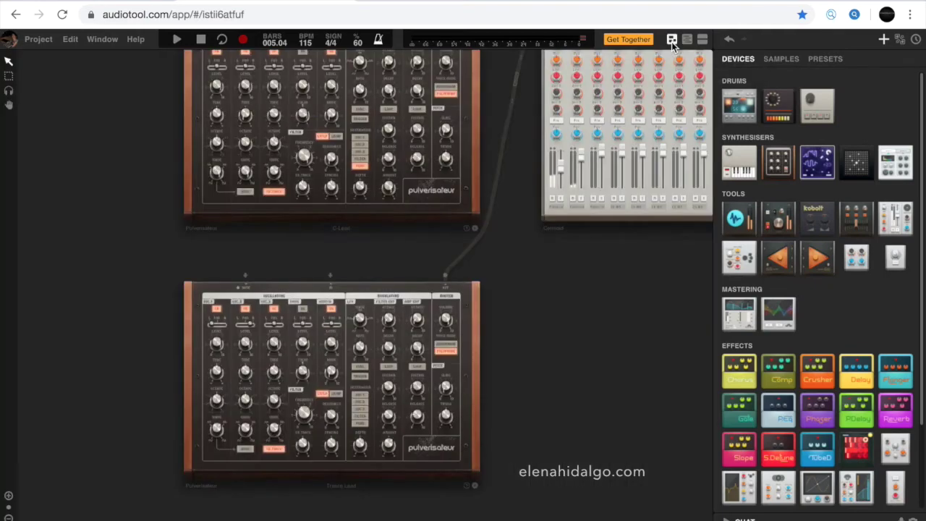
right_click(427, 285)
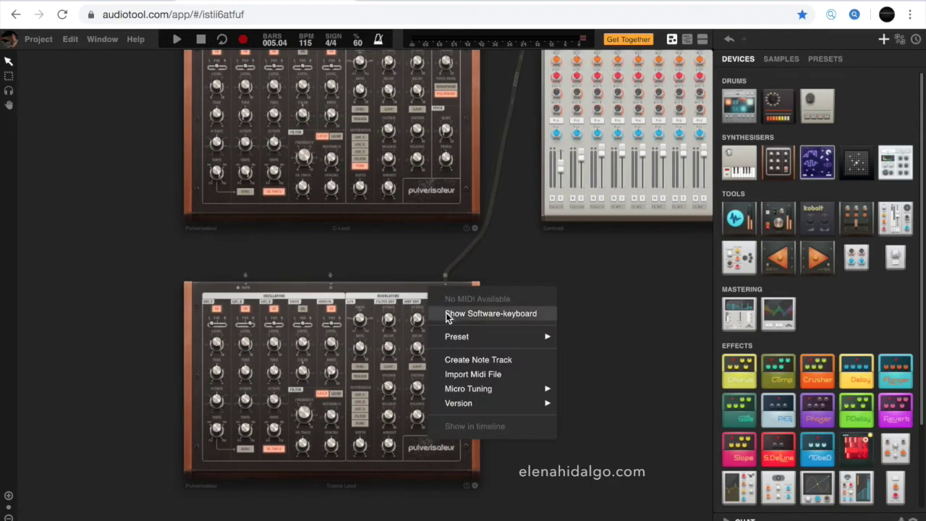
click(447, 314)
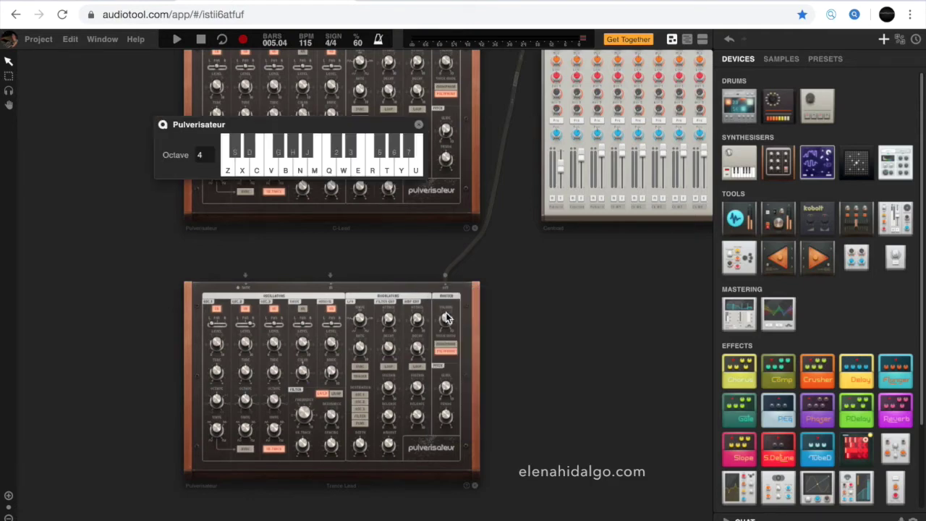
key(z)
key(z)
Step: Rename the top synth 'Pulverisateur 1' and the bottom synth 'Pulverisateur 2'
double_click(212, 232)
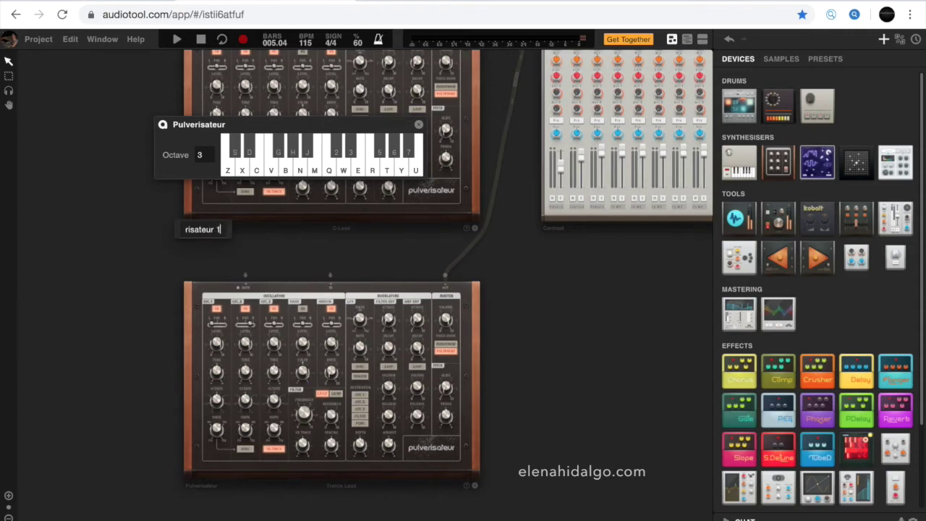
key(Return)
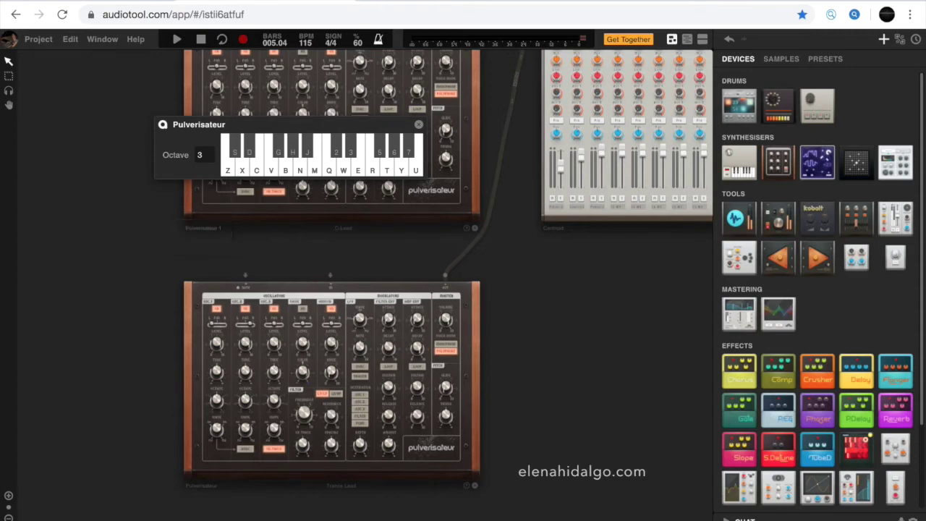
double_click(209, 487)
key(Return)
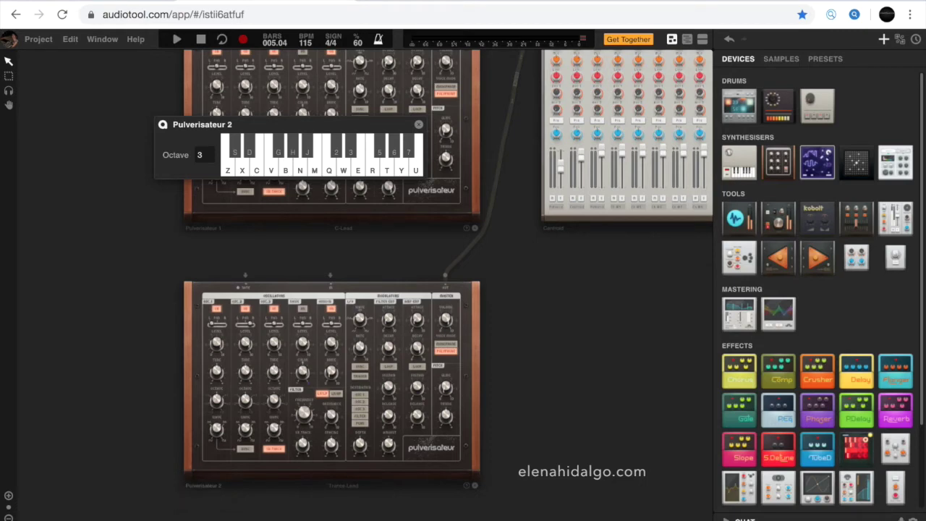
Step: In the timeline, rewind and record Z, C, C notes on Pulverisateur 2
click(687, 41)
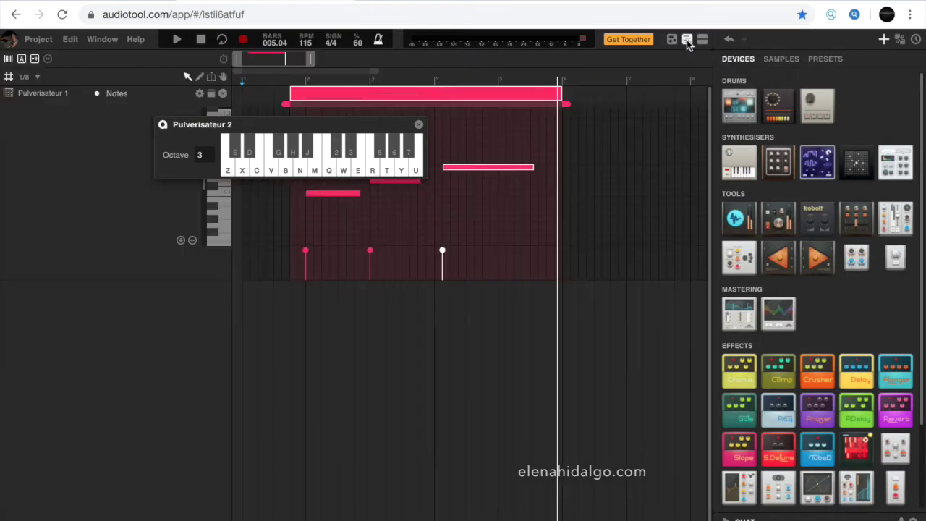
drag(381, 128, 267, 365)
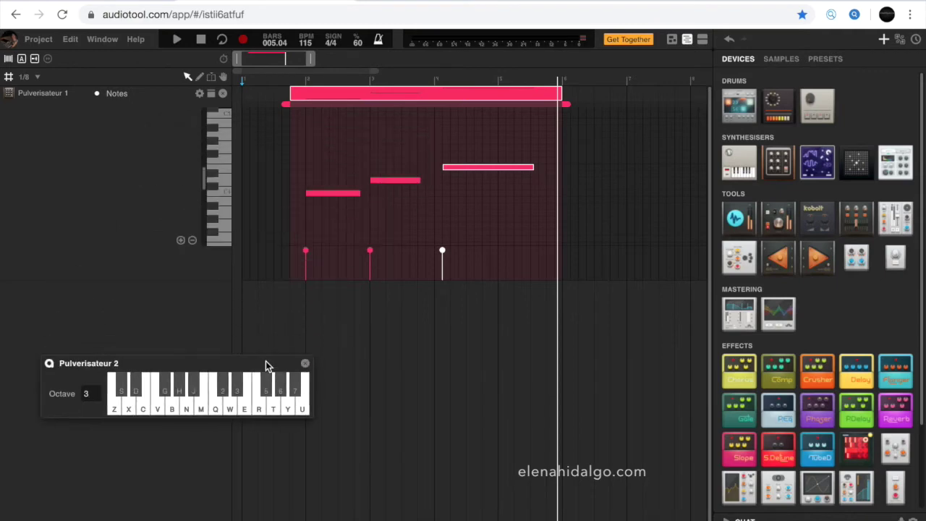
click(201, 40)
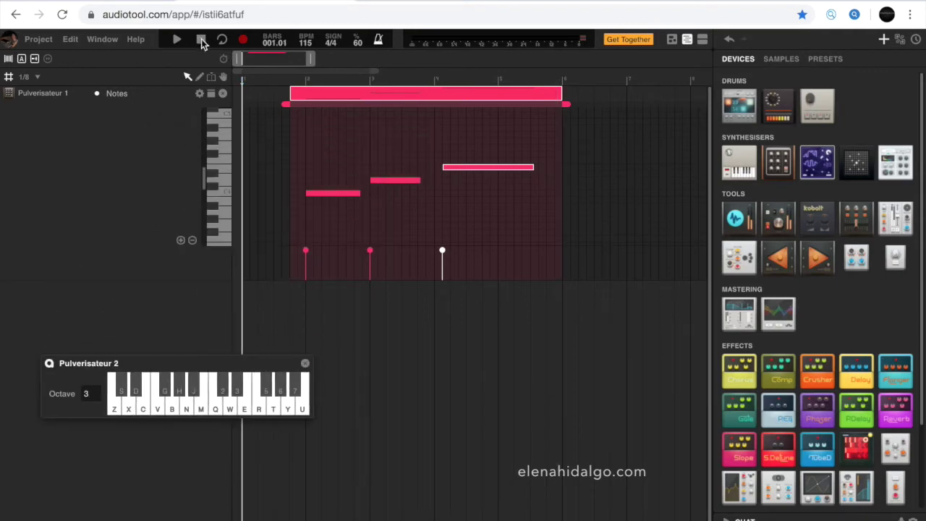
click(244, 41)
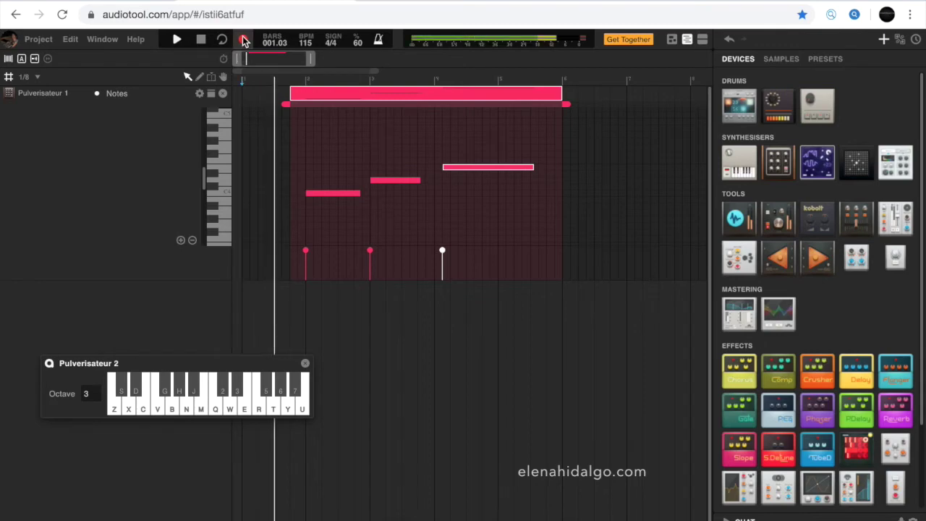
key(z)
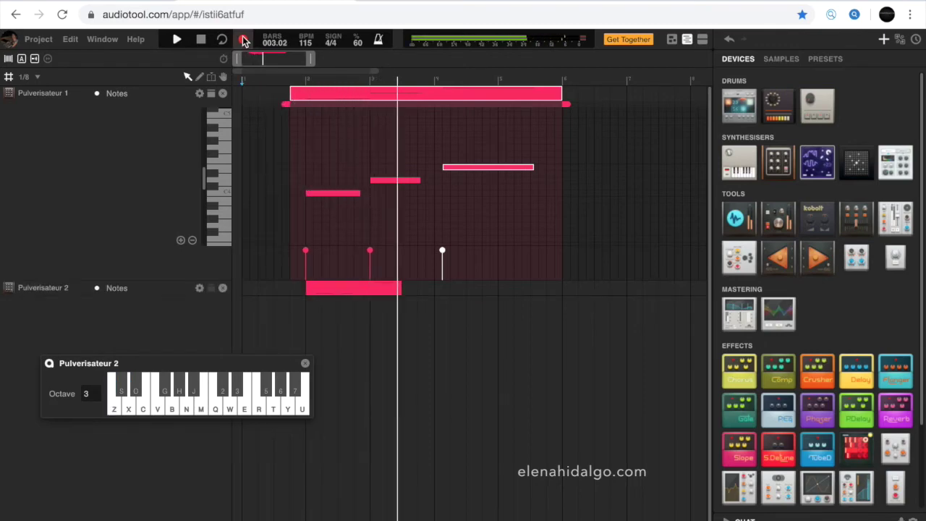
key(c)
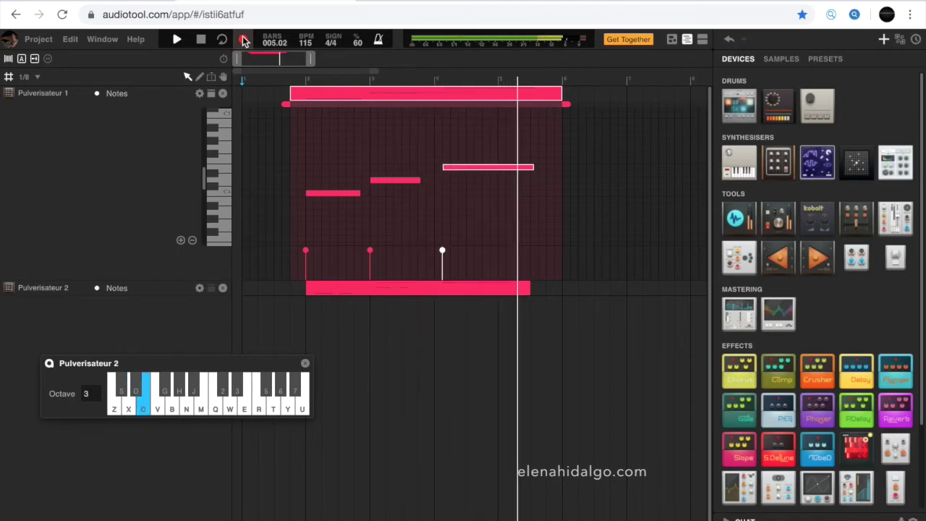
key(c)
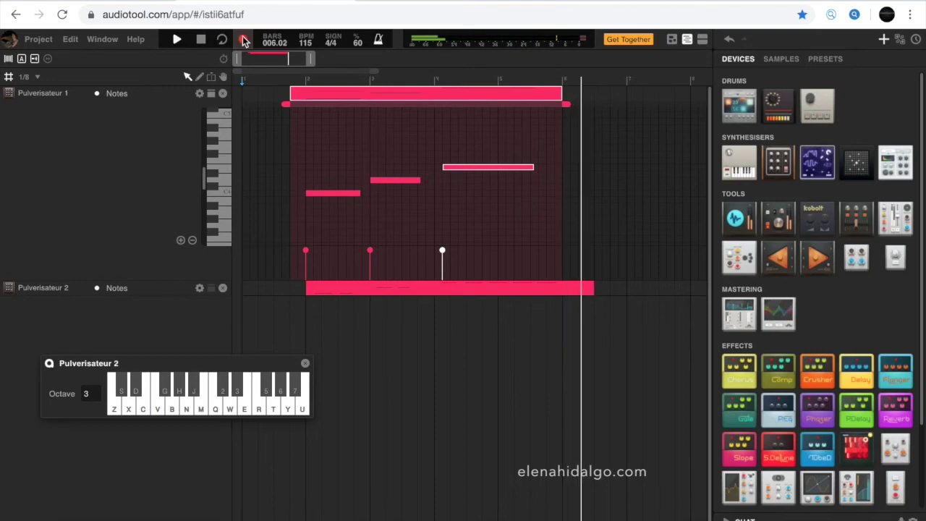
click(204, 41)
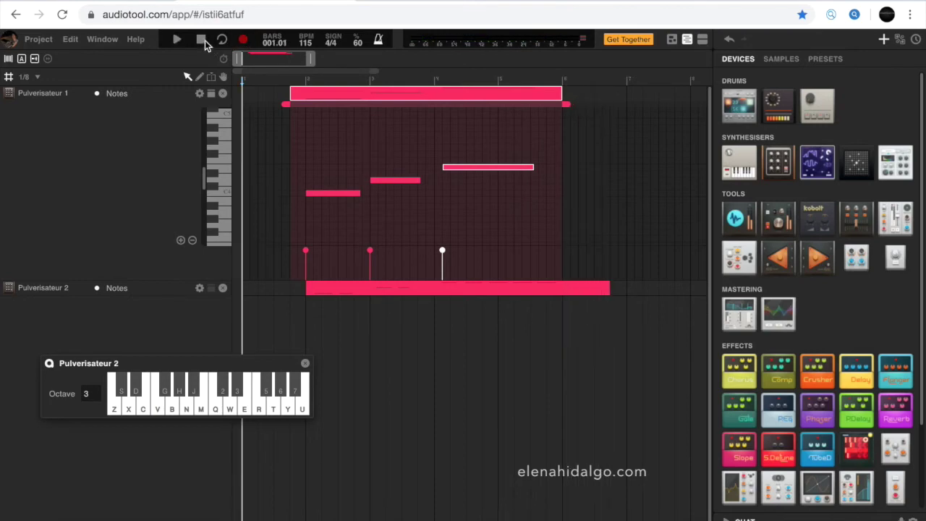
Step: Open the new Pulverisateur 2 region's notes and play both tracks
double_click(332, 288)
drag(266, 368, 165, 384)
key(space)
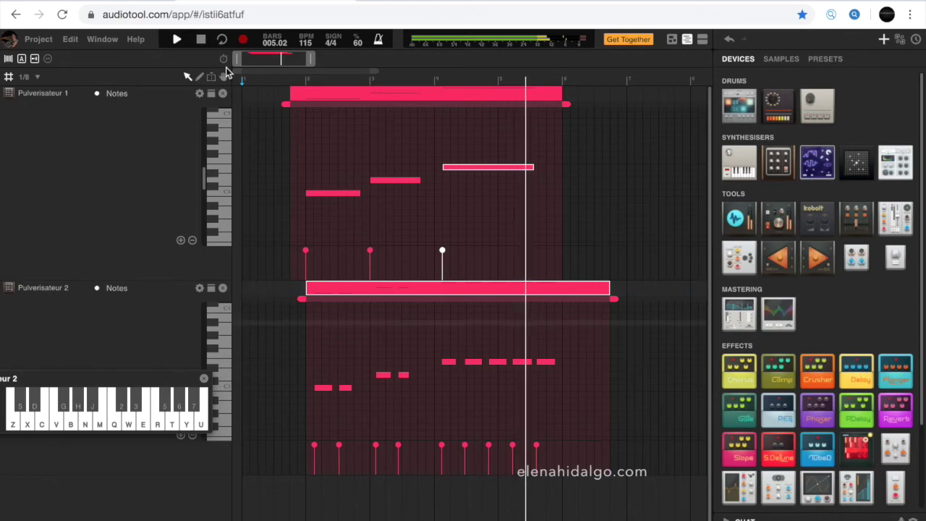
Step: Set the grid to 1/16, quantise the Pulverisateur 2 notes, and replay from the start
click(202, 39)
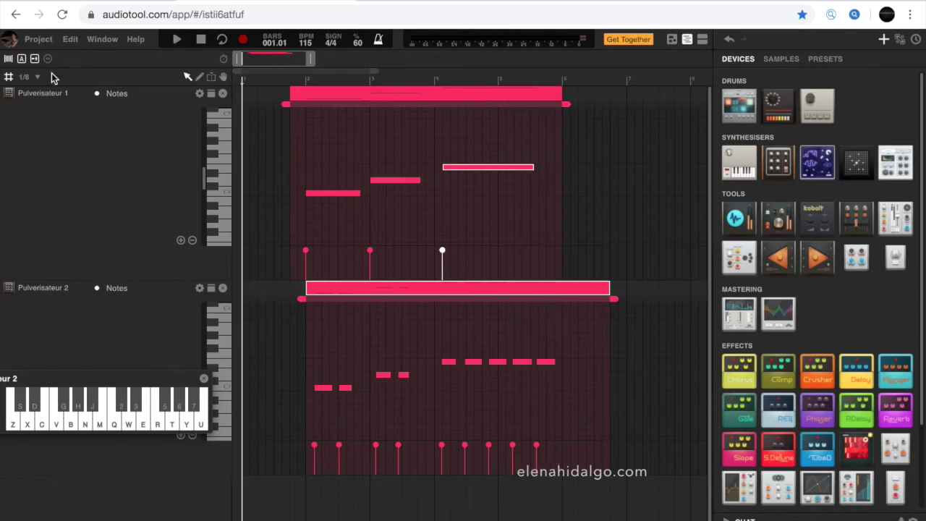
click(34, 77)
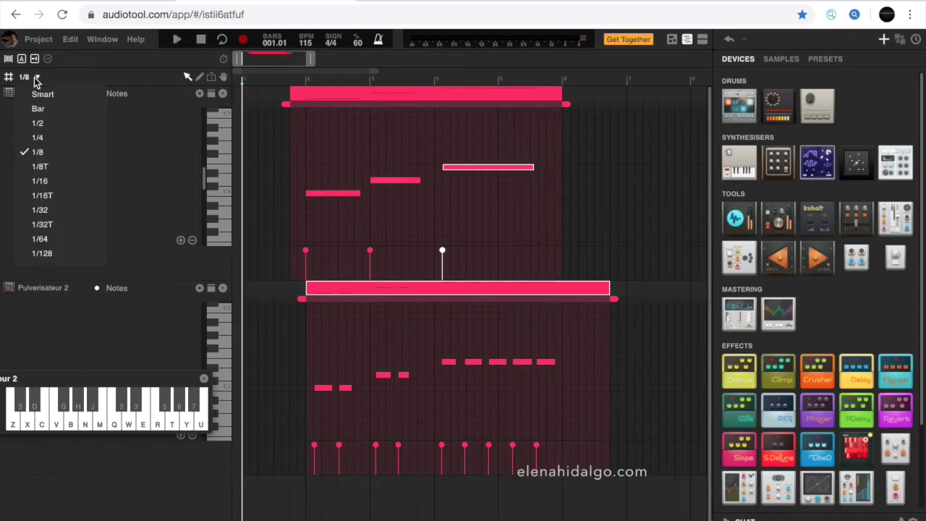
click(40, 181)
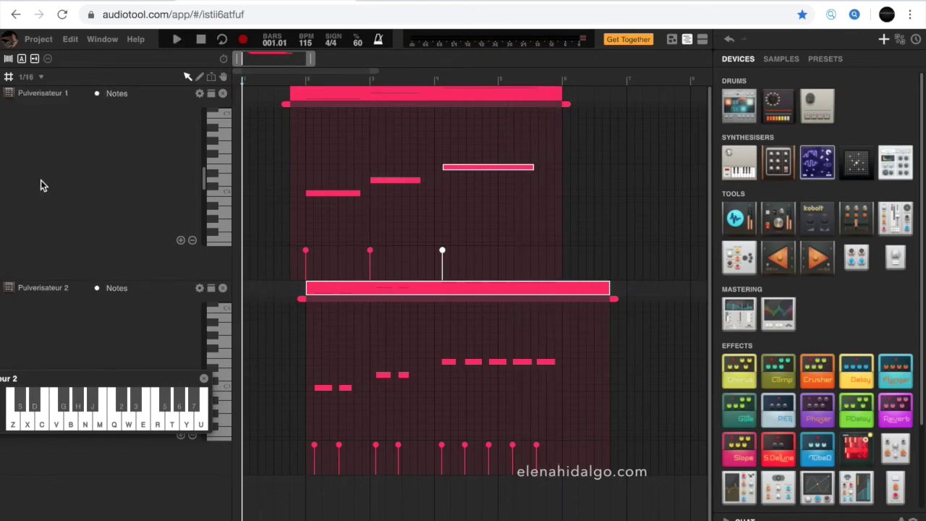
right_click(351, 290)
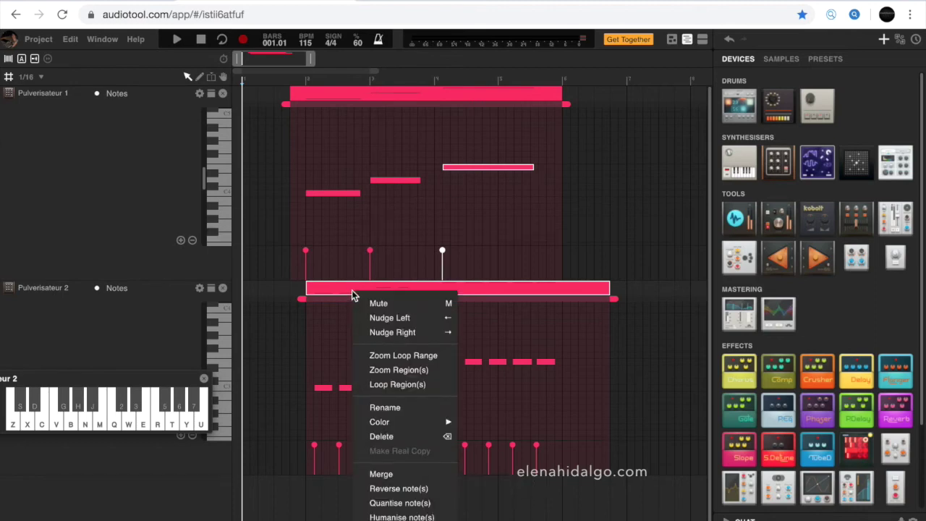
click(399, 503)
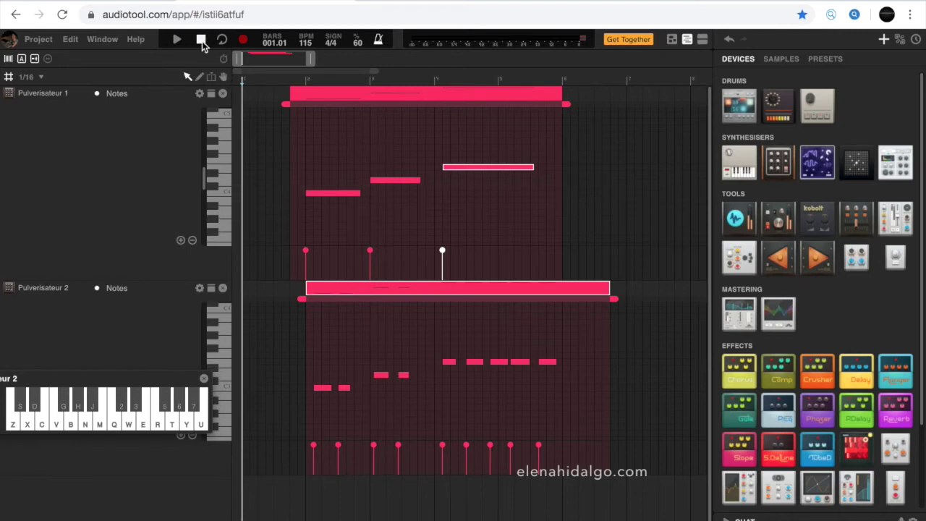
click(177, 41)
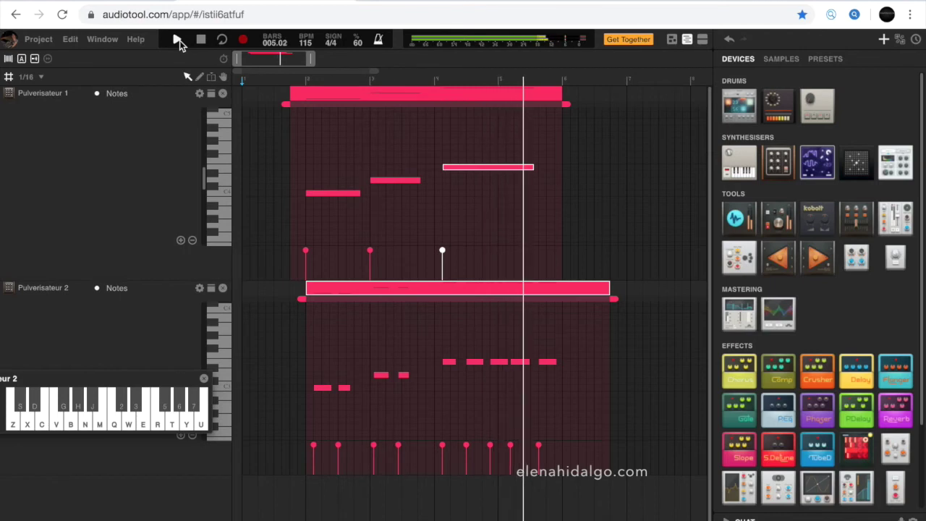
Step: Replay the tracks and nudge one Pulverisateur 2 note a sixteenth later
key(space)
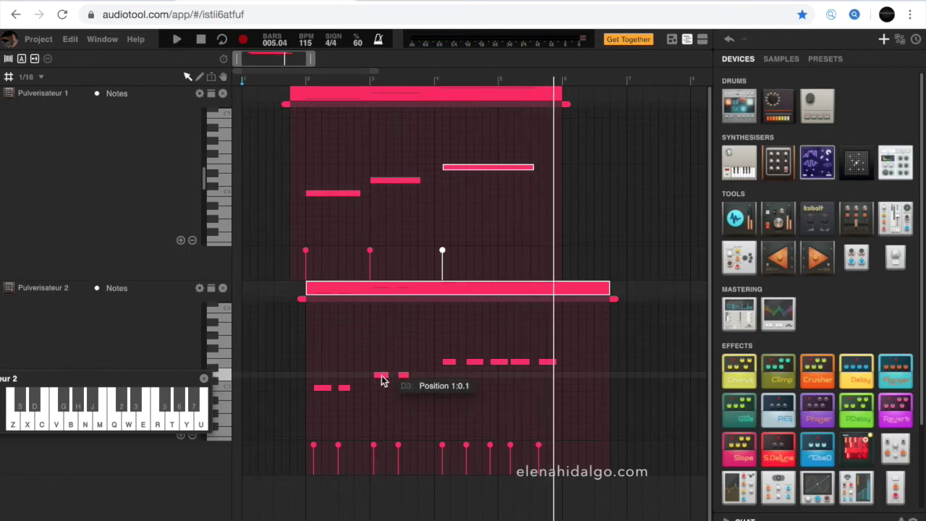
key(space)
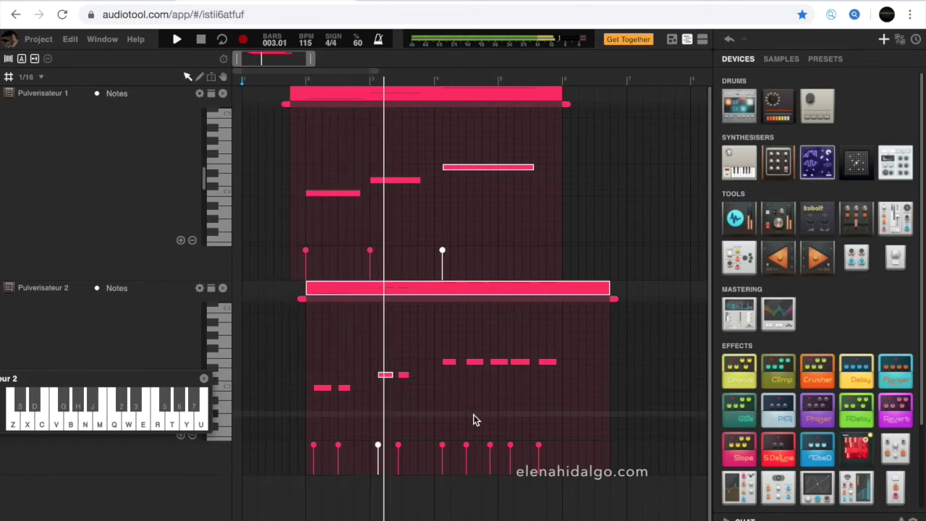
click(404, 375)
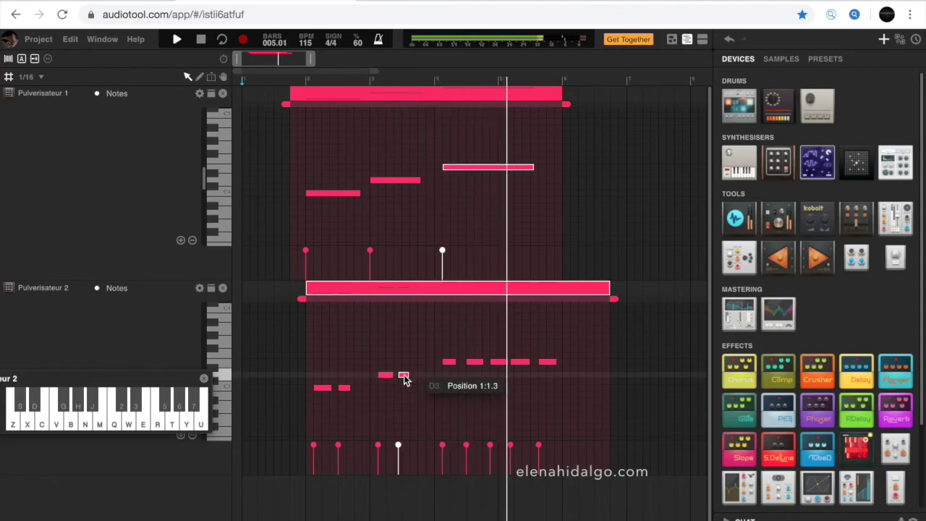
drag(403, 375, 408, 374)
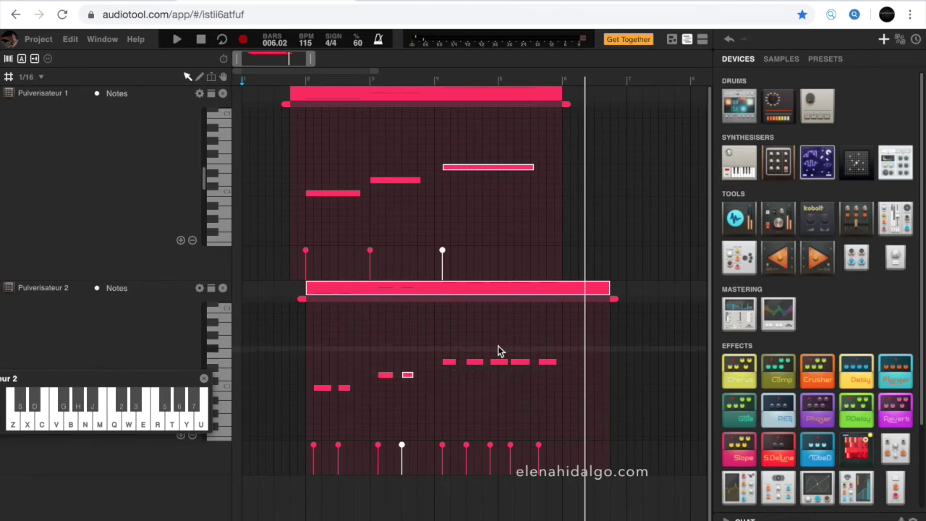
Step: Delete the last three Pulverisateur 2 notes and replay from the start
drag(498, 350, 554, 385)
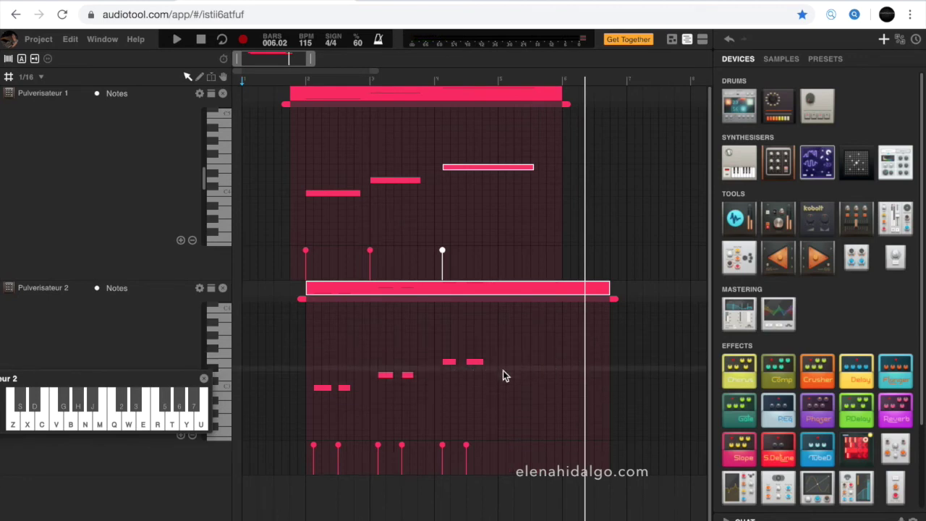
click(201, 40)
key(space)
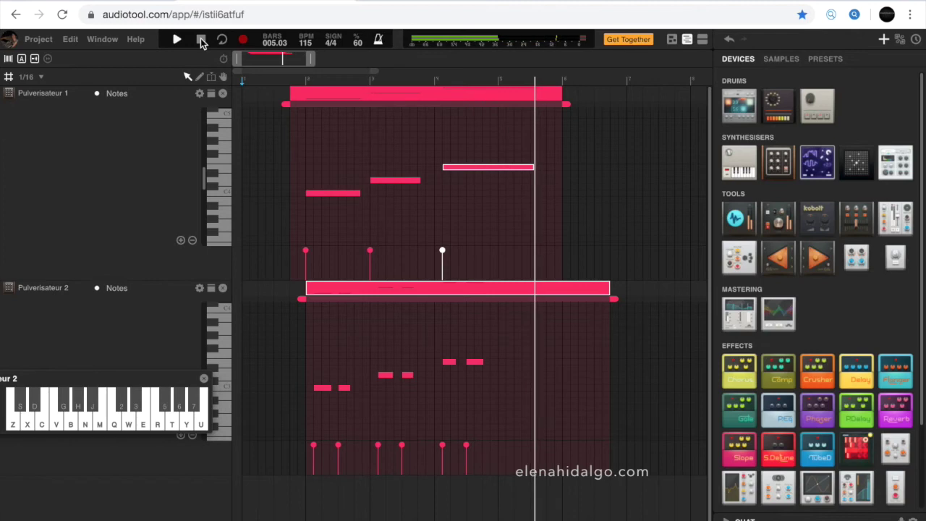
Step: Trim the Pulverisateur 2 region to 4 bars and duplicate it with Ctrl+D
click(201, 40)
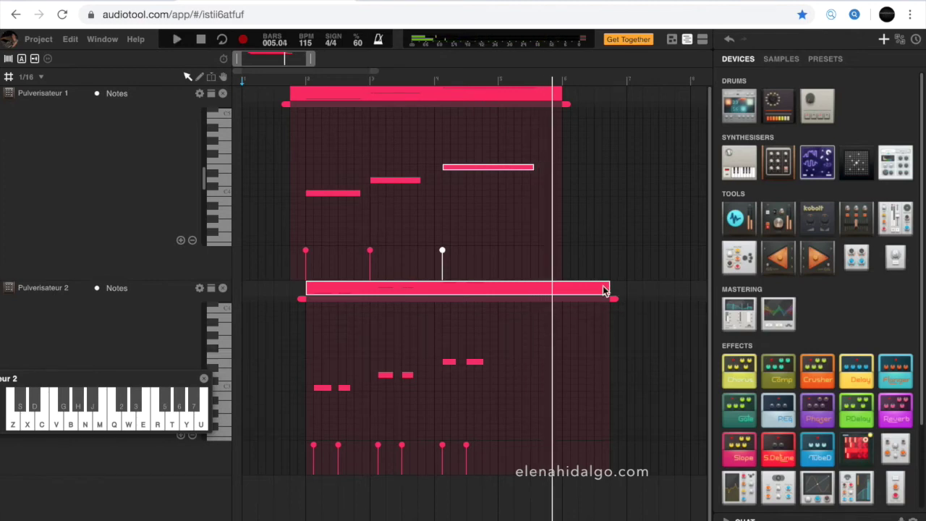
drag(609, 287, 494, 290)
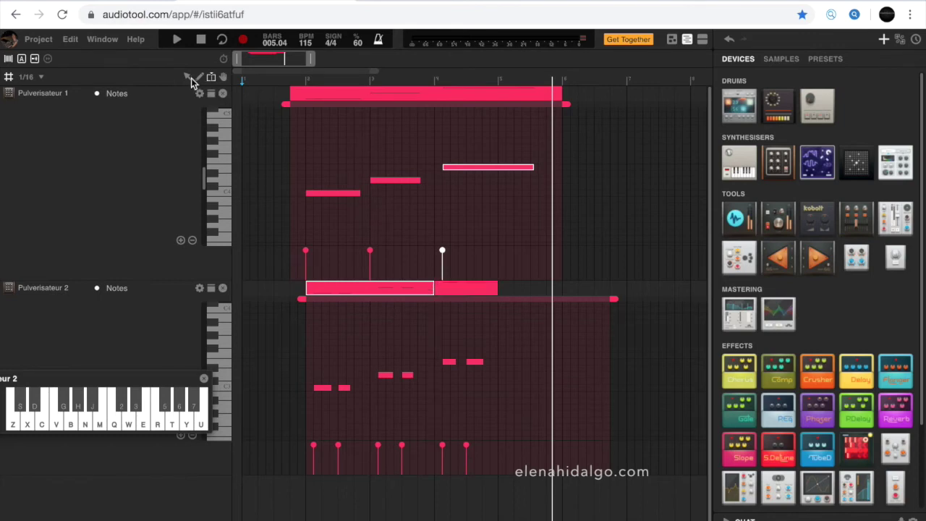
click(468, 290)
key(ctrl+d)
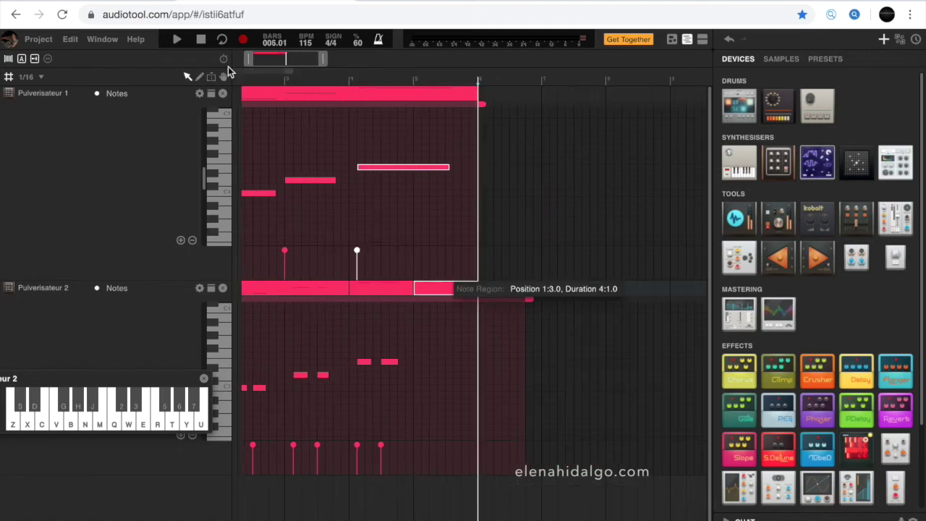
Step: Rewind, adjust the timeline view, and select the Pulverisateur 1 region to compare endings
click(201, 40)
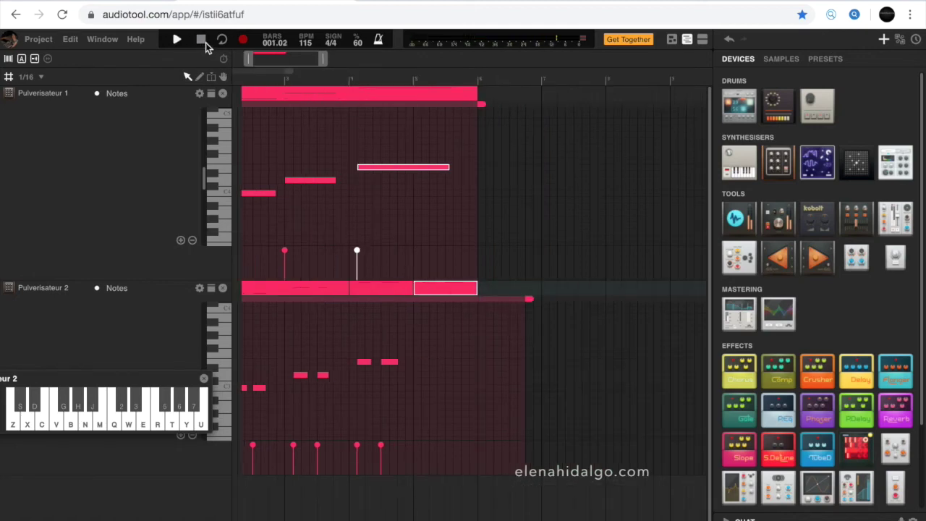
drag(289, 59, 252, 60)
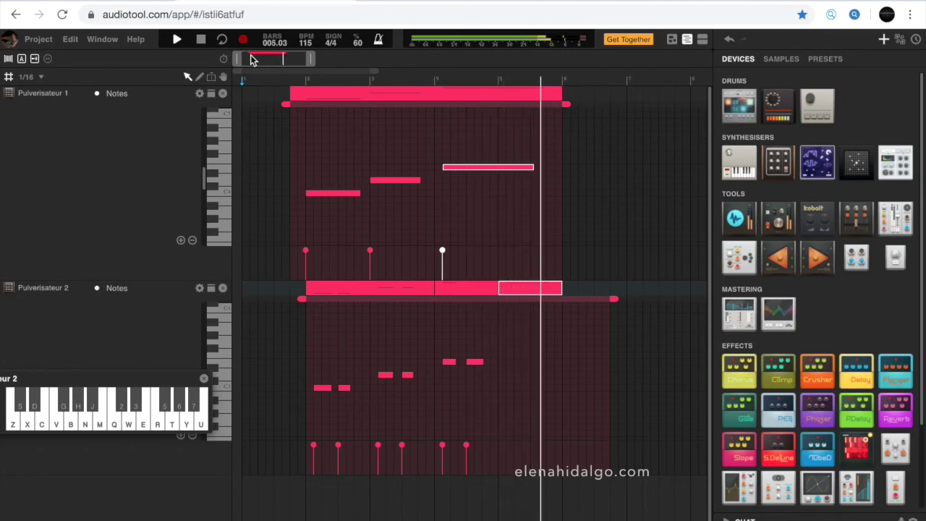
click(204, 40)
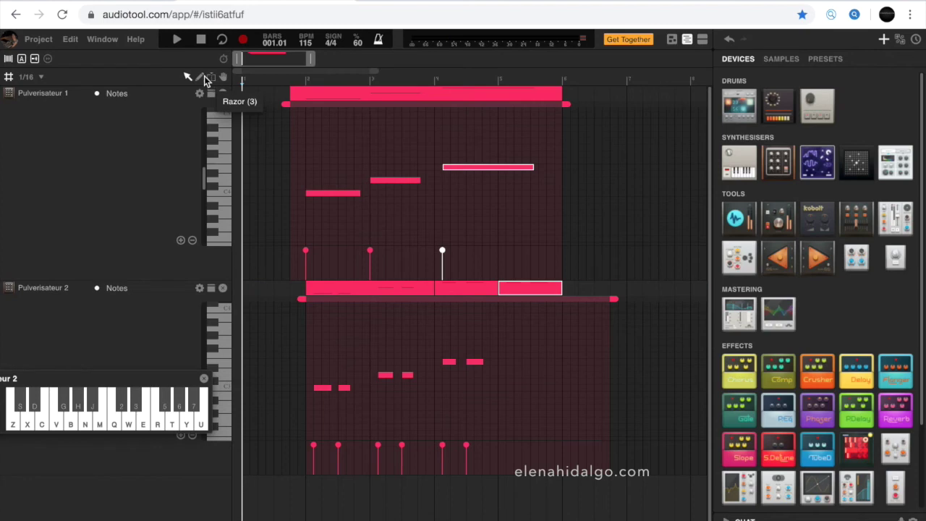
click(290, 92)
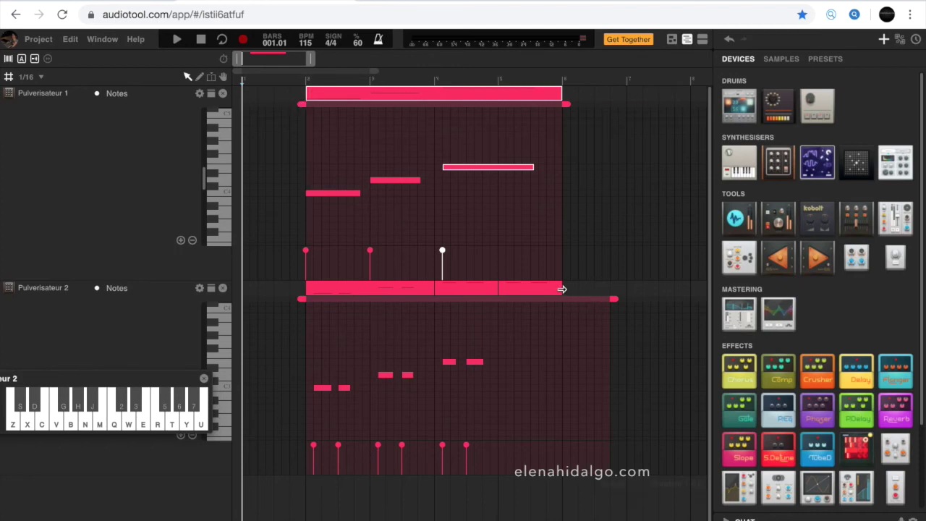
mouse_move(608, 300)
mouse_down()
mouse_move(569, 299)
mouse_move(612, 306)
mouse_up()
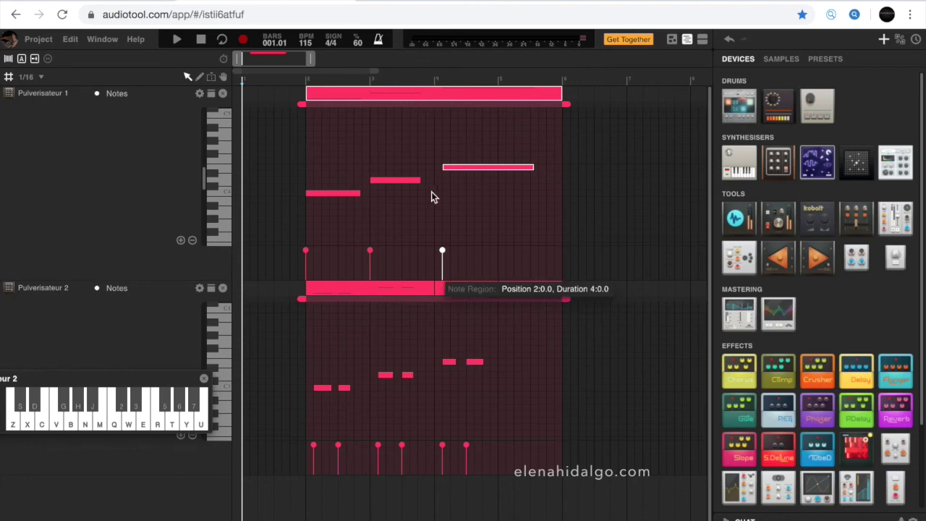
Step: Move all region pieces on both tracks one bar left to bar 1, then loop-play the four-bar phrase
click(425, 288)
click(458, 289)
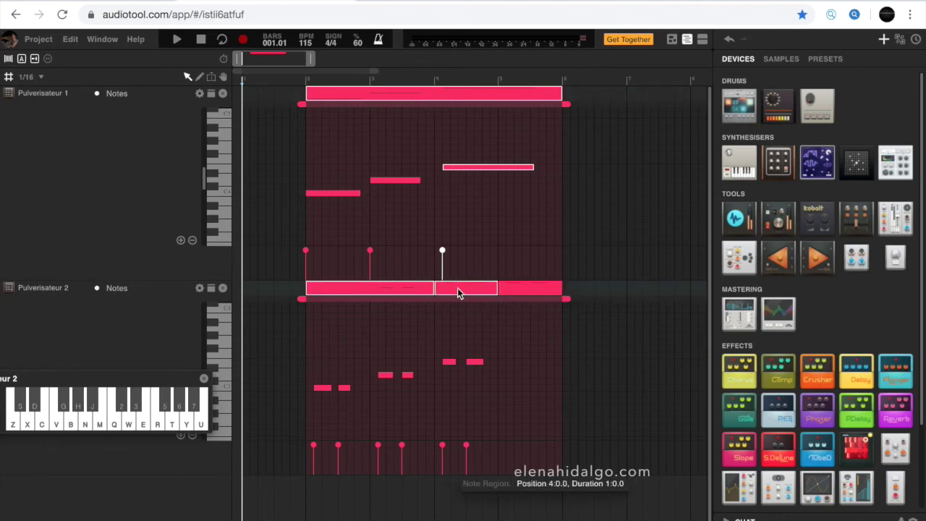
shift+click(524, 289)
drag(347, 94, 272, 101)
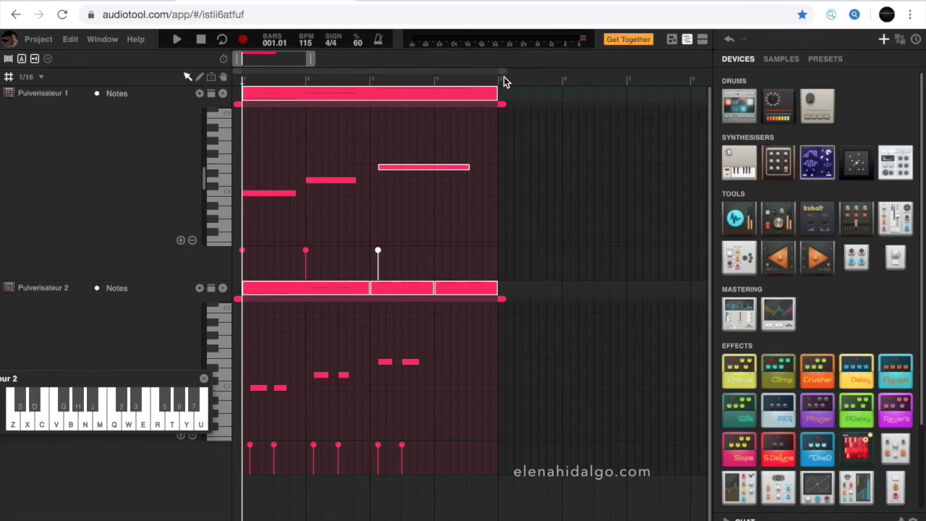
click(224, 43)
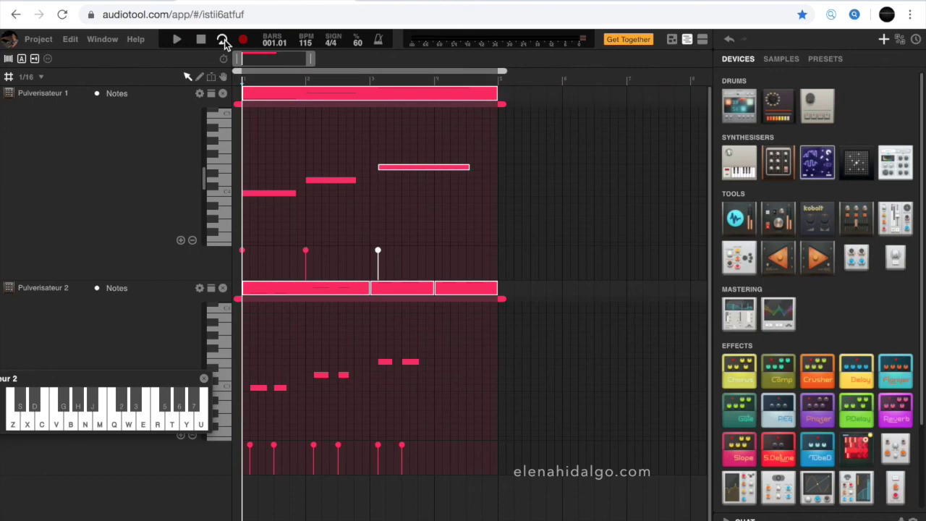
click(178, 39)
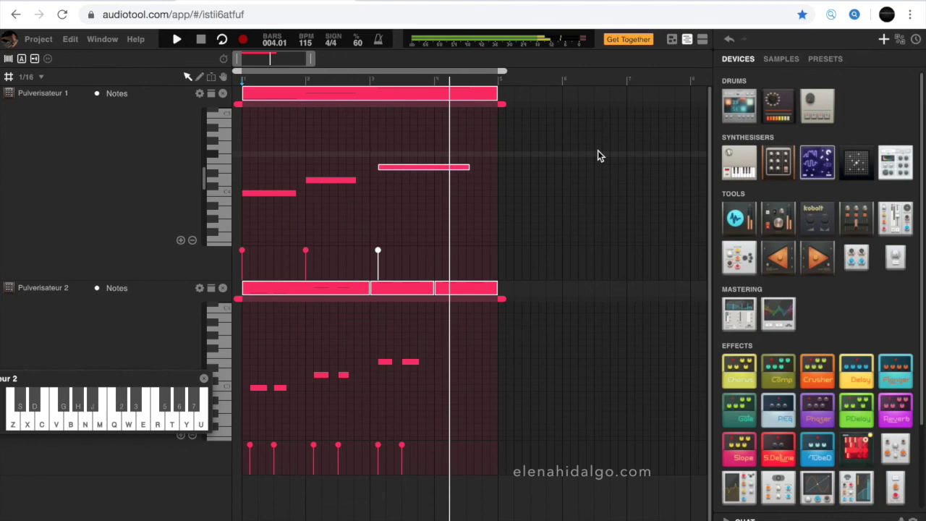
Step: Stop playback, turn looping off and zoom the timeline out to show more bars
click(202, 39)
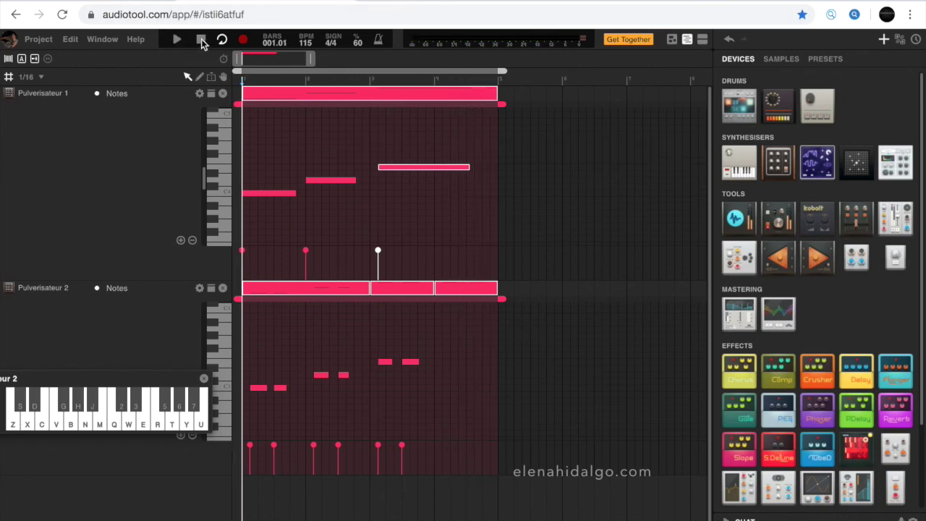
click(225, 40)
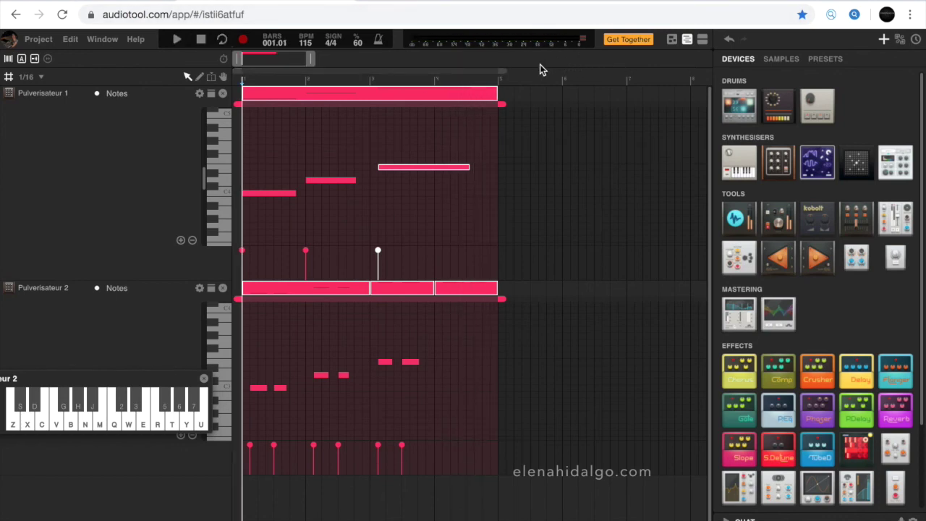
mouse_move(327, 61)
mouse_down()
mouse_move(603, 72)
mouse_move(736, 100)
mouse_move(283, 101)
mouse_up()
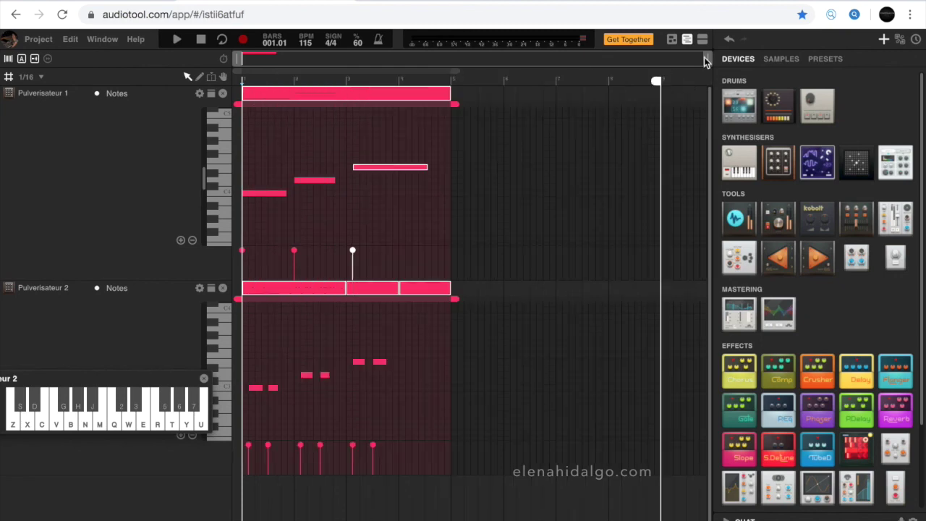
drag(704, 62, 686, 62)
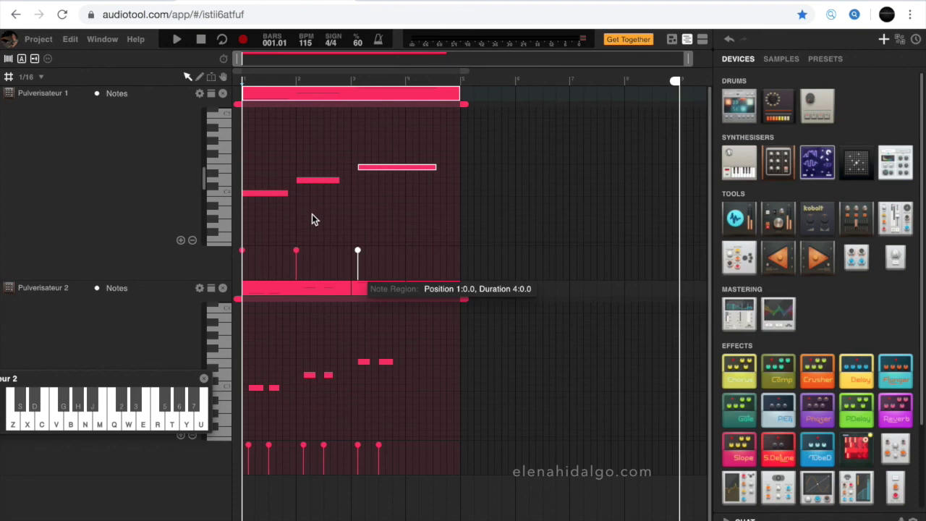
Step: Duplicate both tracks' regions with Ctrl+D into bars 5–9 for an eight-bar phrase, then rewind to bar 1
click(322, 287)
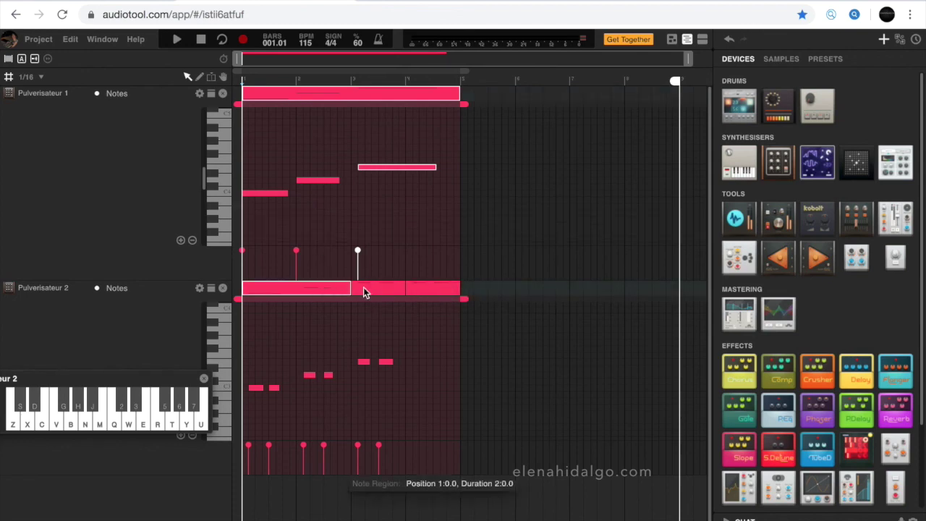
click(431, 290)
key(ctrl+d)
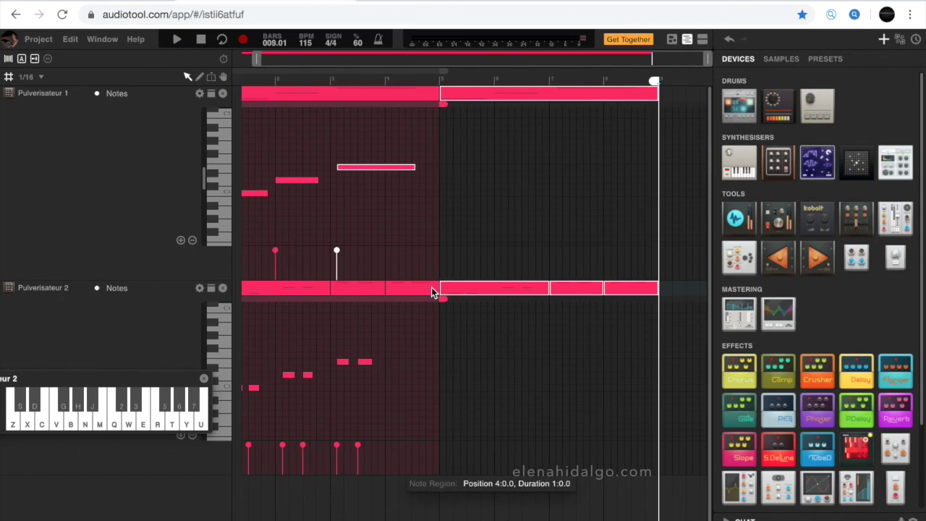
drag(255, 63, 213, 59)
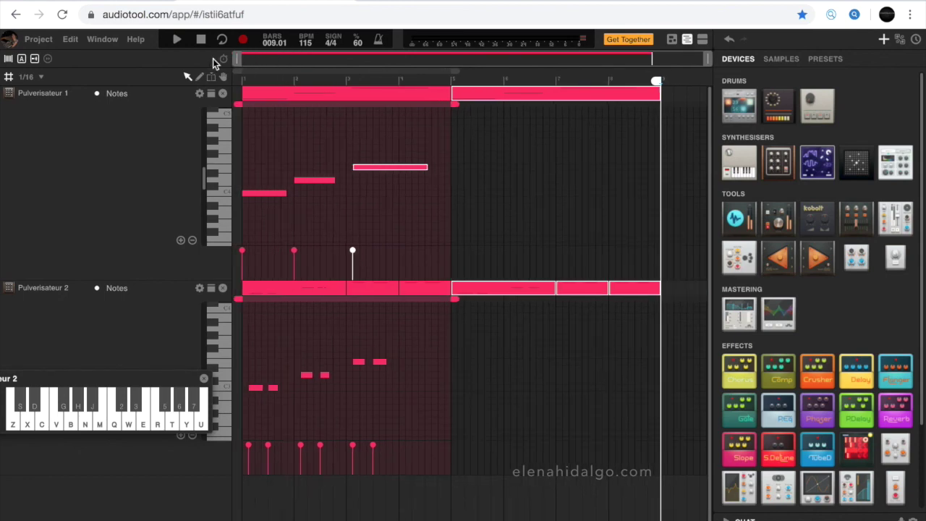
click(202, 40)
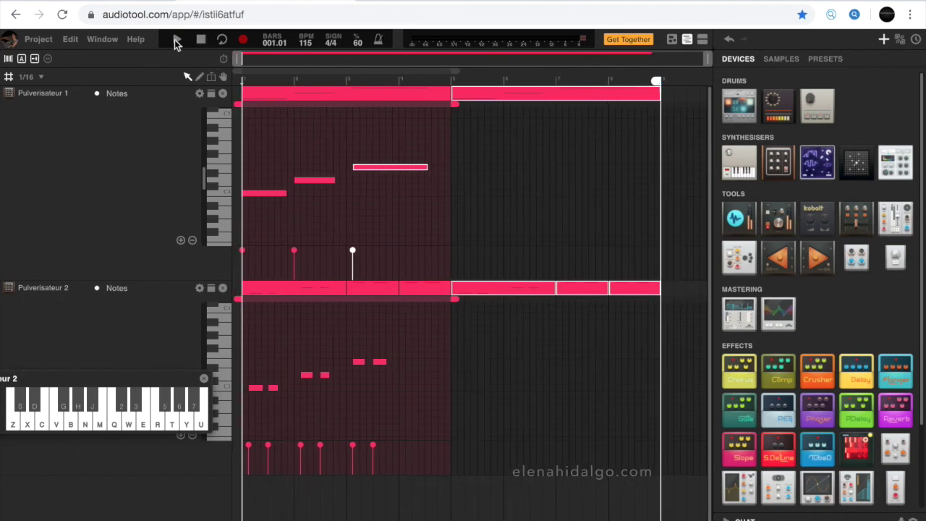
click(174, 40)
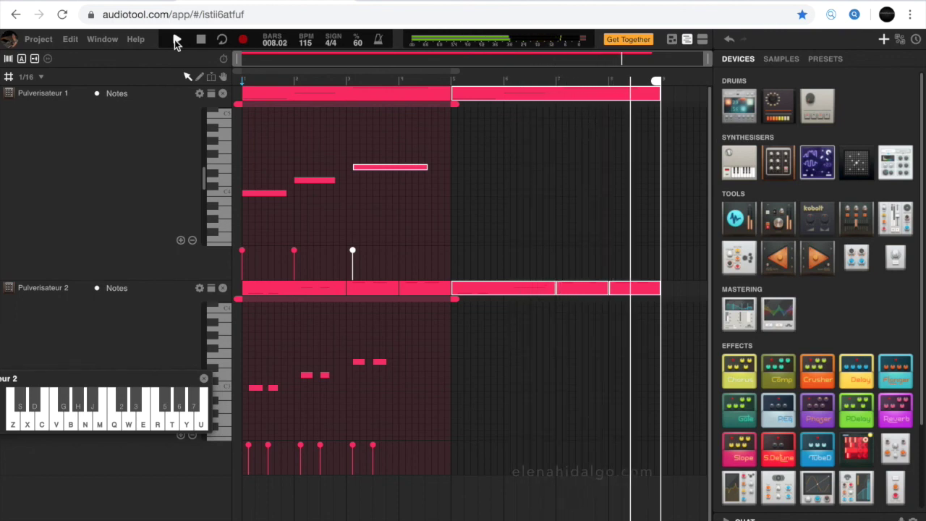
click(200, 42)
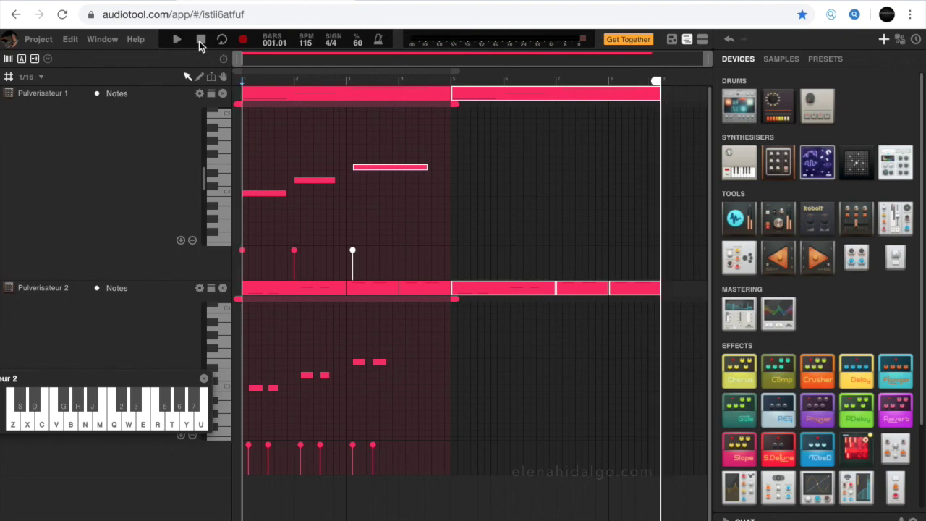